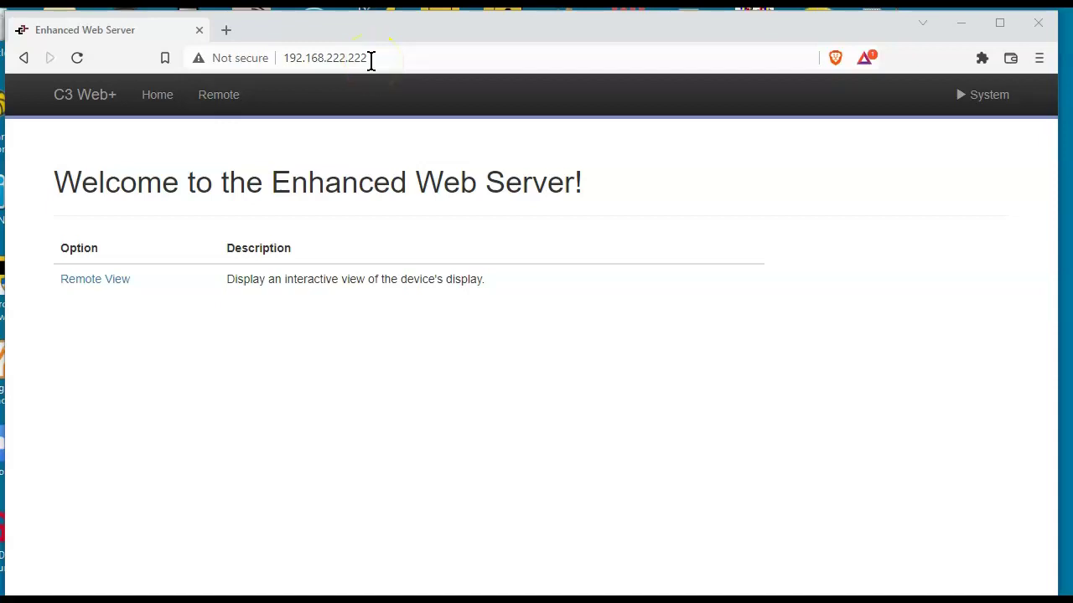
# Look at the DA70's remote display view, then return to the web server welcome page
pyautogui.click(107, 285)
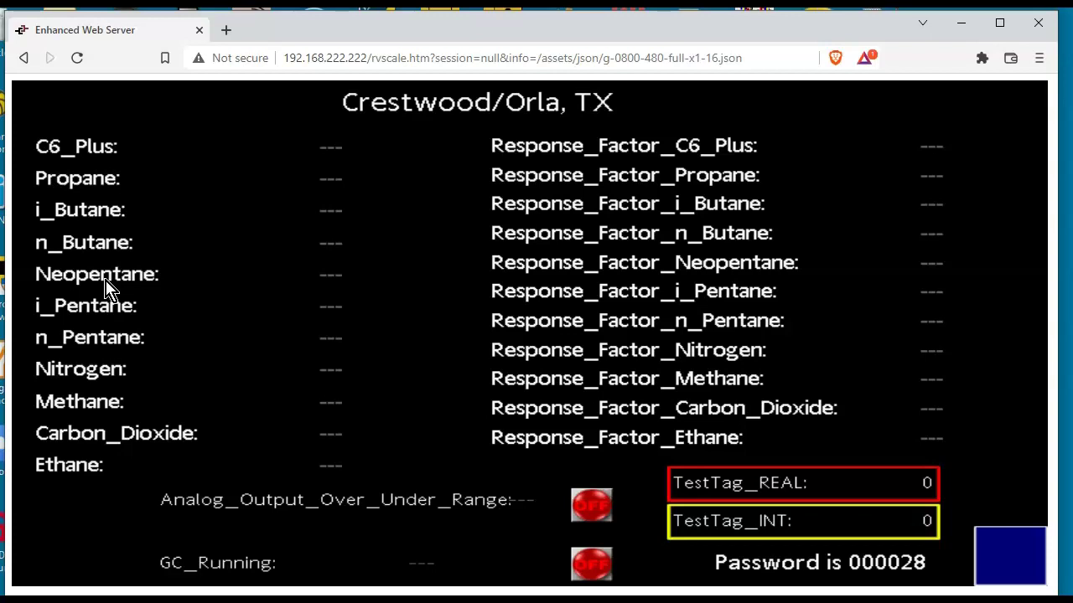
pyautogui.click(25, 58)
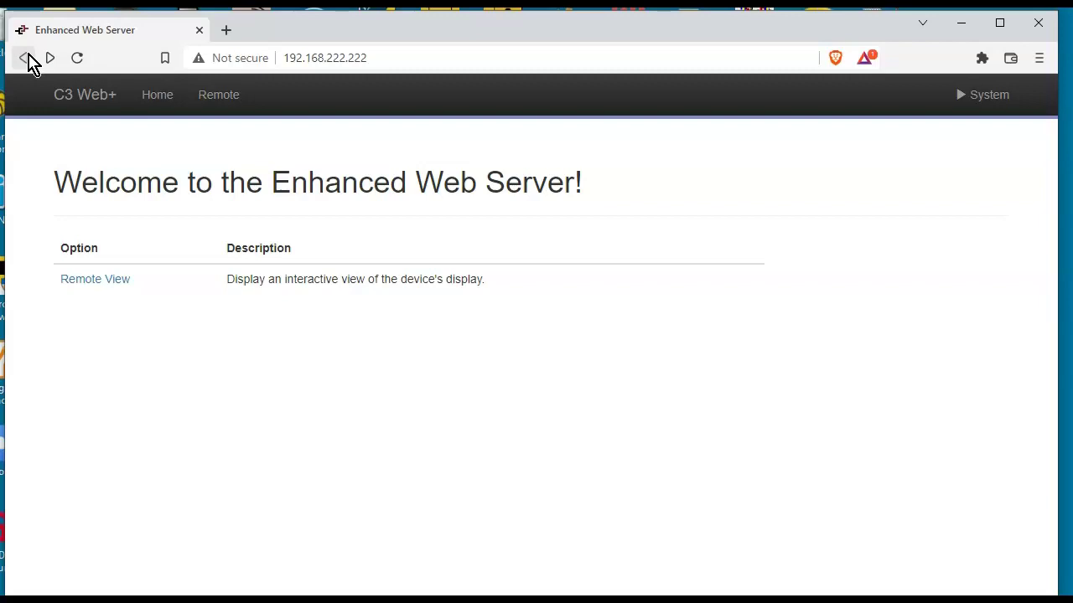
pyautogui.click(261, 438)
# Set the Crimson link's TCP/IP device address to 192.168.222.222
pyautogui.hotkey('alt', 'Tab')
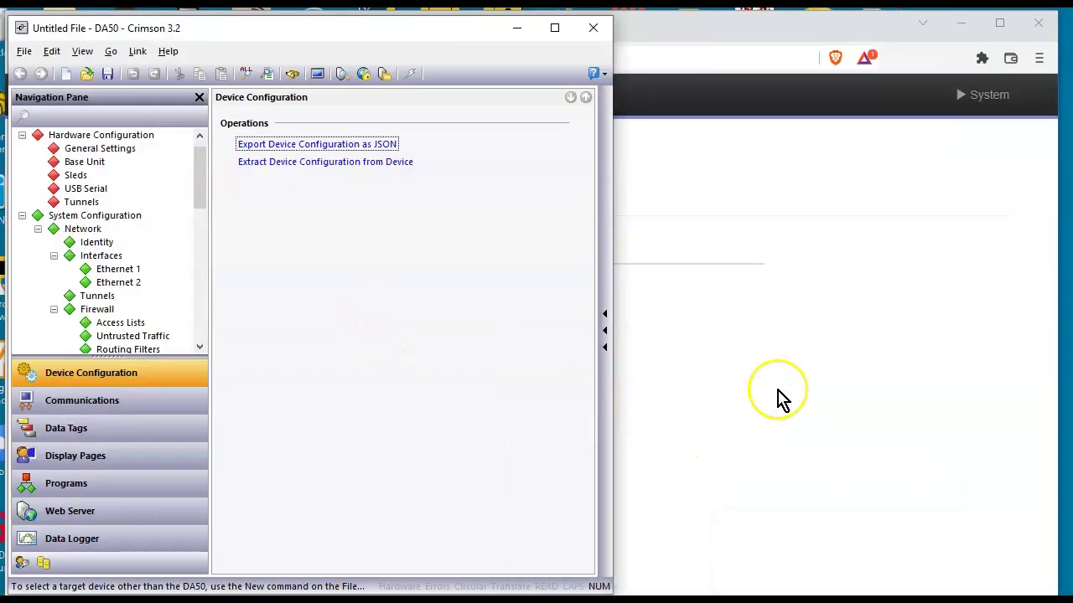
pyautogui.click(139, 52)
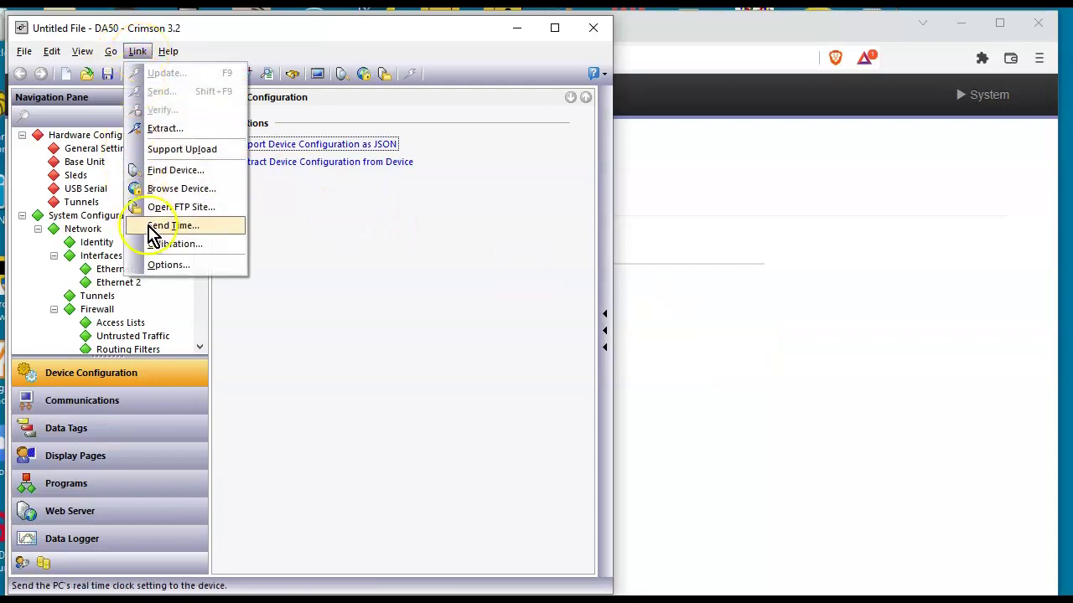
pyautogui.click(170, 264)
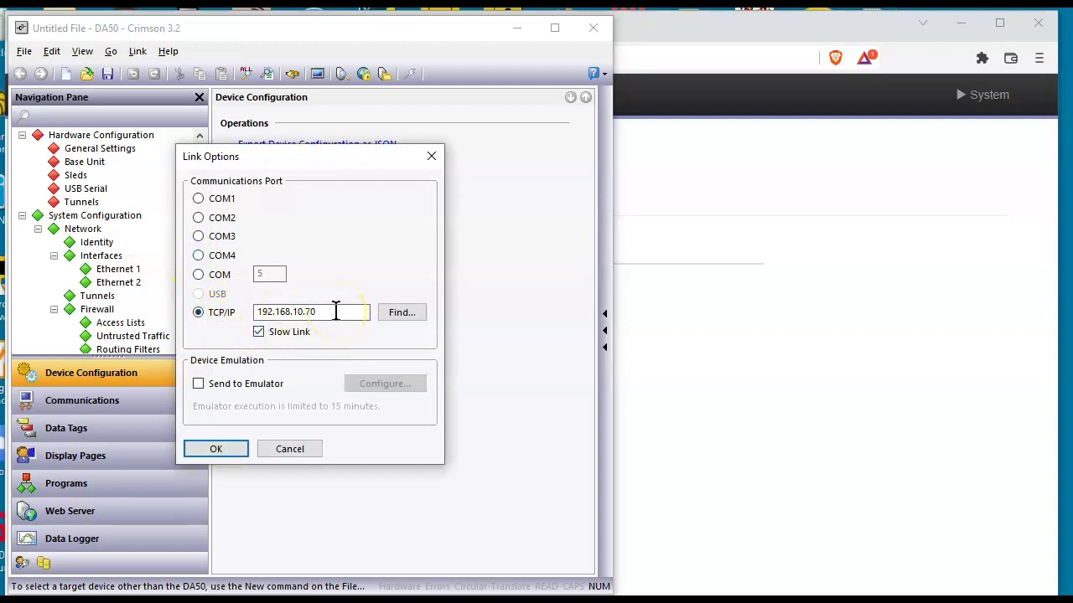
pyautogui.press('BackSpace')
pyautogui.press('BackSpace')
pyautogui.press('BackSpace')
pyautogui.press('BackSpace')
pyautogui.press('BackSpace')
pyautogui.write('100.22')
pyautogui.hotkey('ctrl', 'a')
pyautogui.press('BackSpace')
pyautogui.write('192.168.222.222')
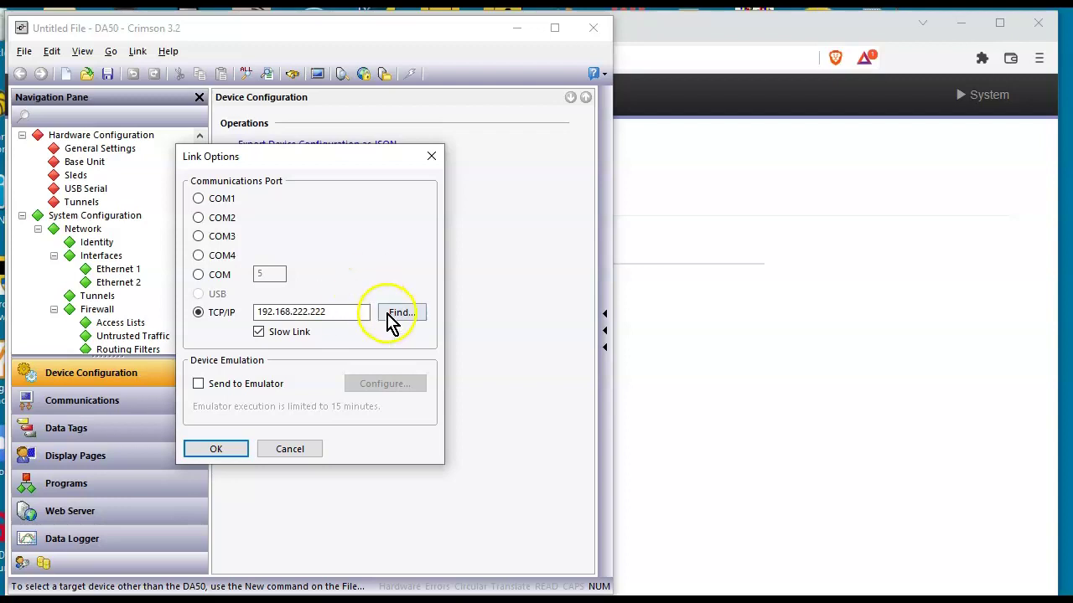
# Find the DA70 on the network, flash its LEDs to identify it, and accept it as the link target
pyautogui.click(392, 314)
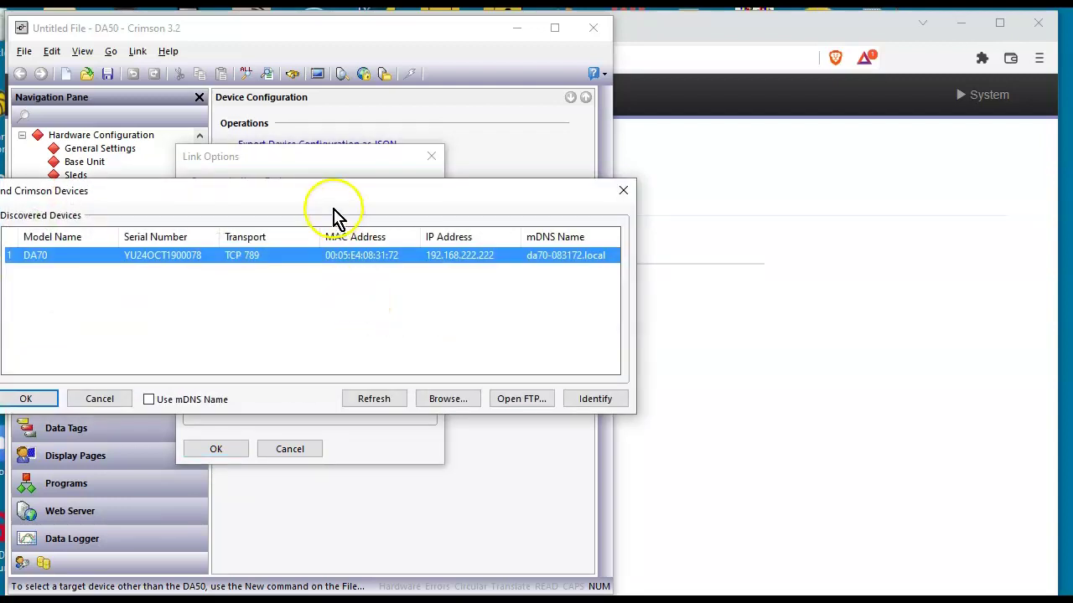
pyautogui.moveTo(327, 195); pyautogui.dragTo(413, 199)
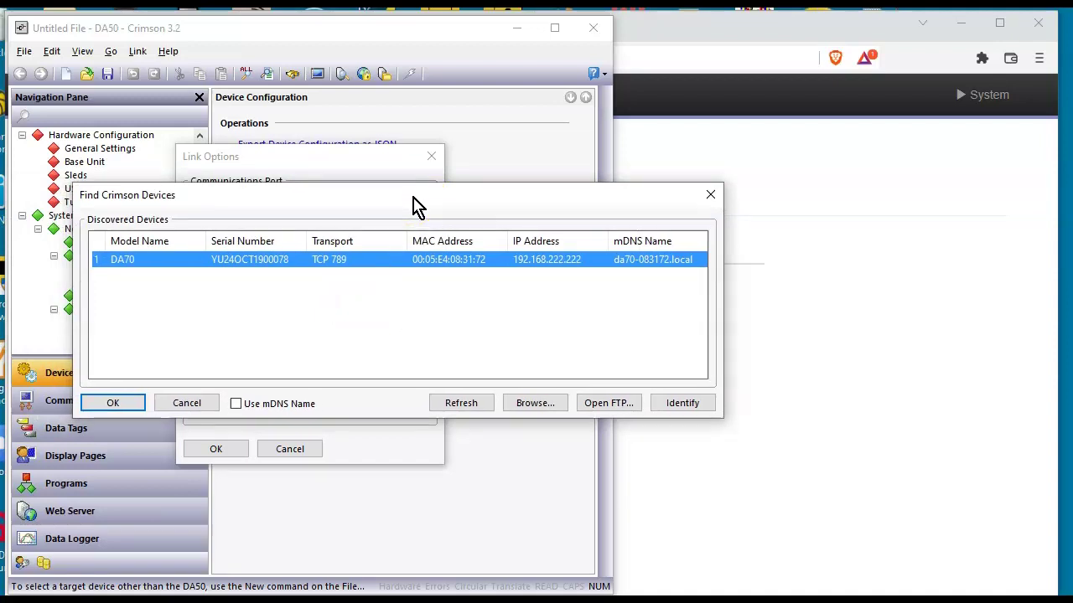
pyautogui.click(679, 405)
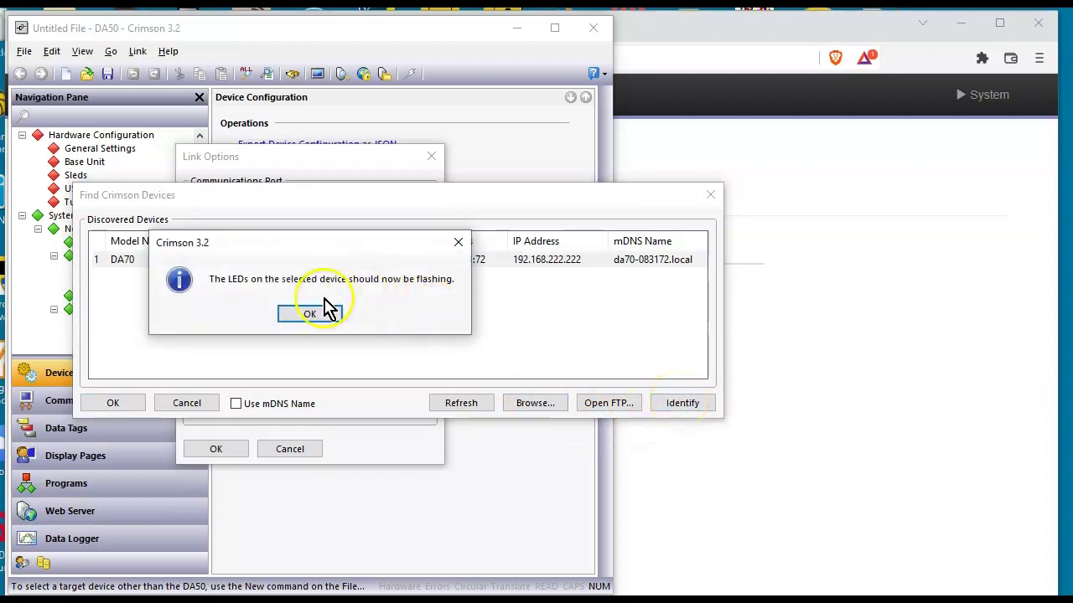
pyautogui.click(318, 317)
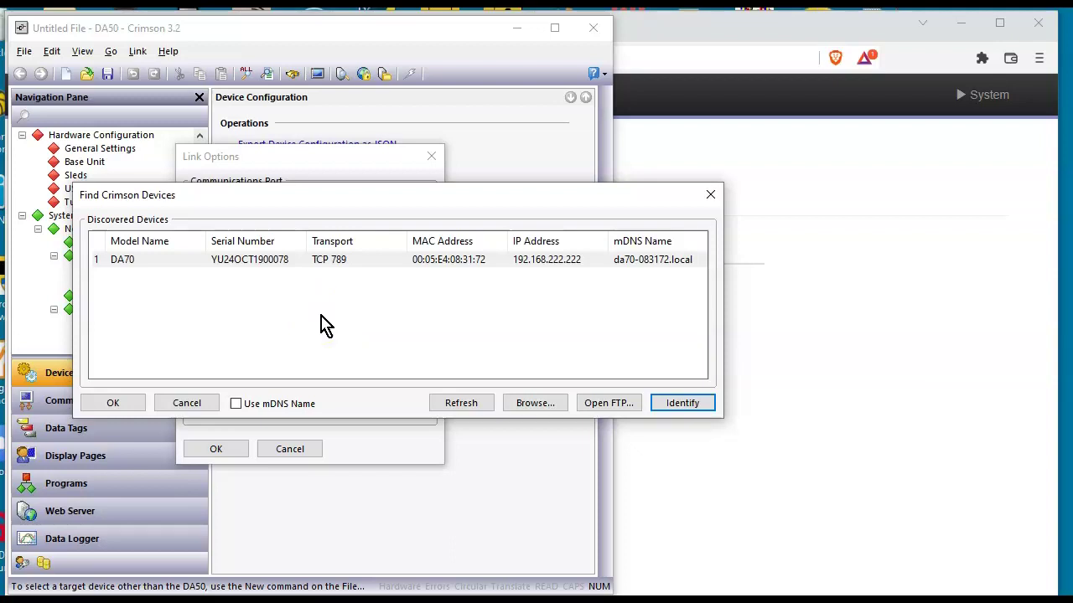
pyautogui.click(113, 403)
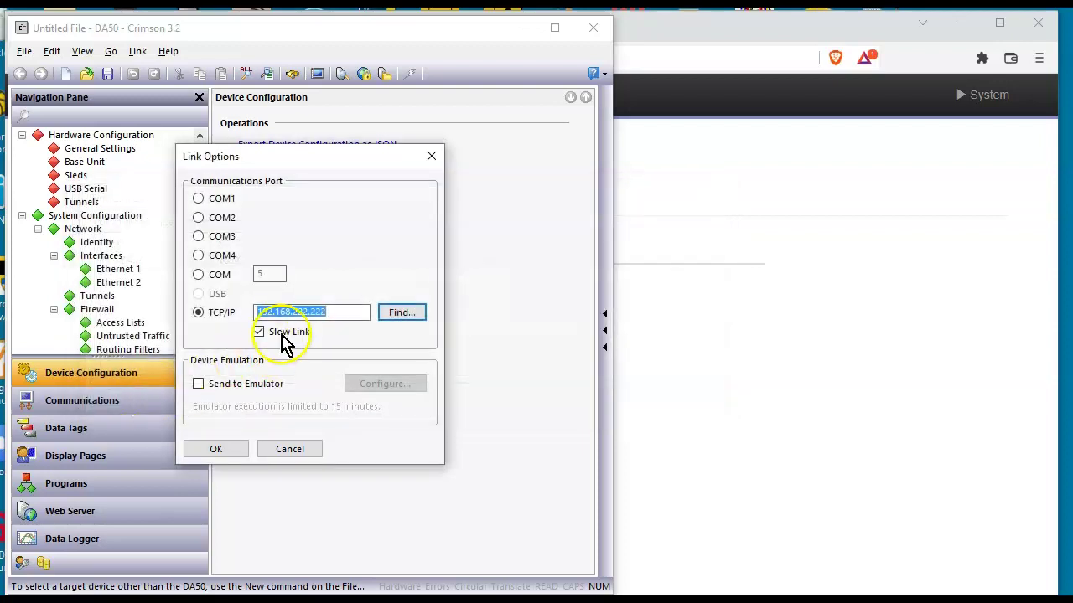
pyautogui.click(216, 449)
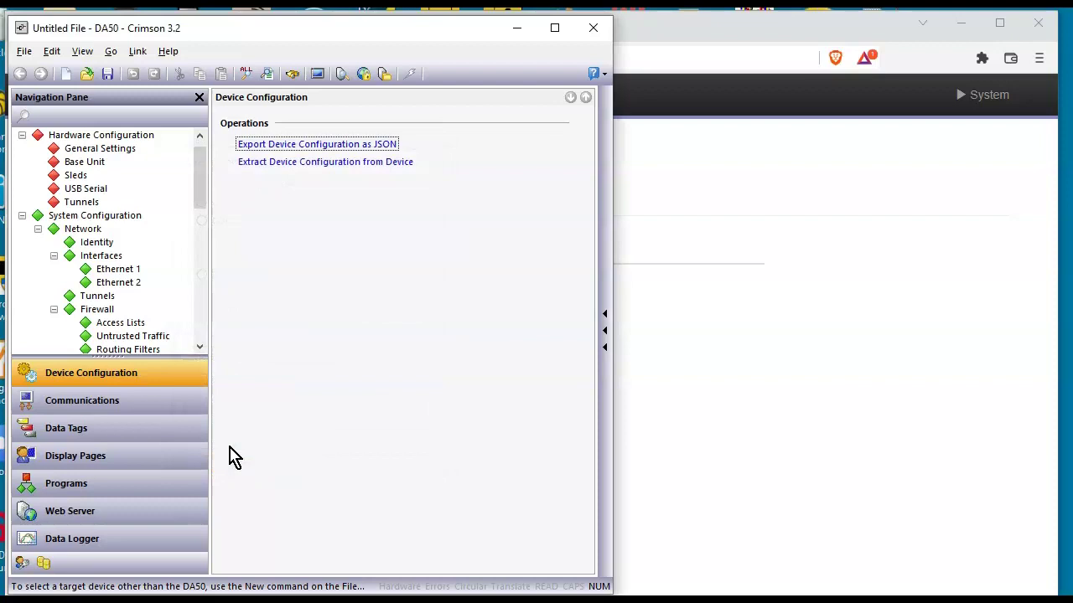
# Extract the DA70's database into DA70_220603_Extracted, including its later configuration changes
pyautogui.click(141, 55)
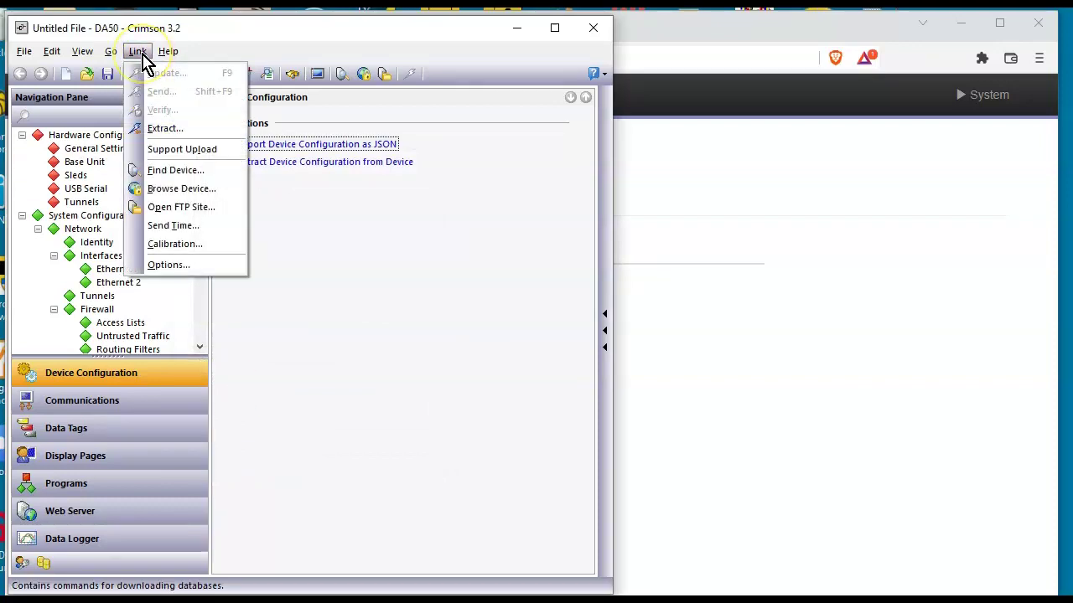
pyautogui.click(182, 132)
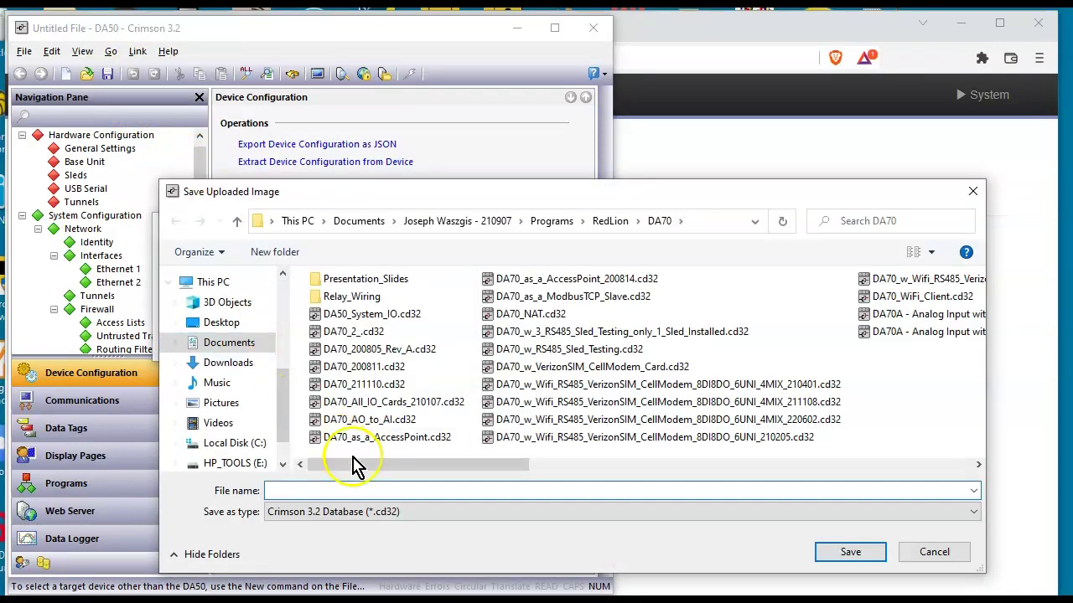
pyautogui.click(355, 491)
pyautogui.write('DA70_')
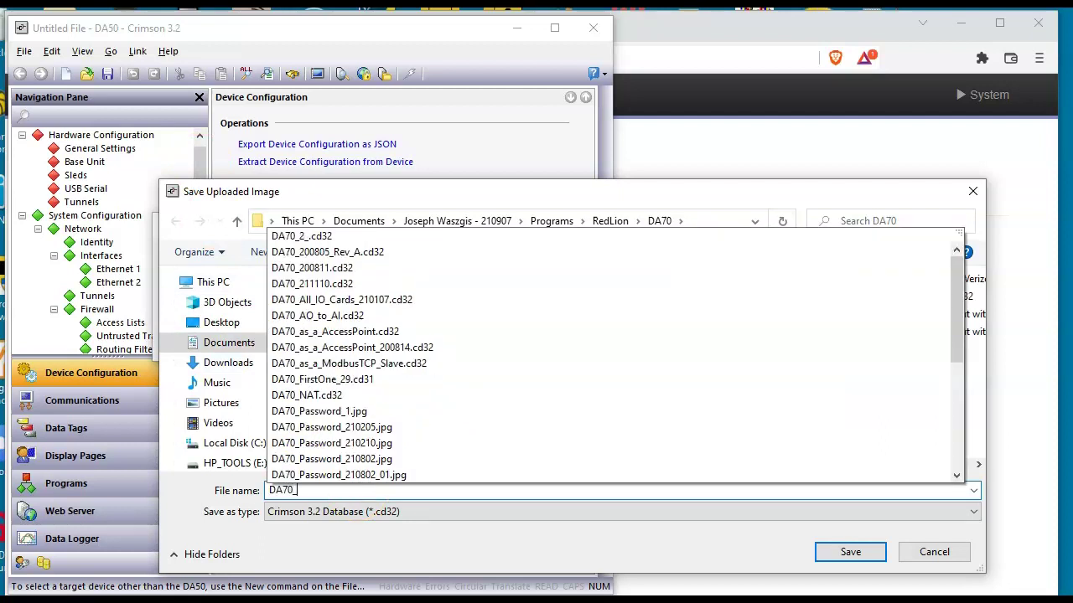
pyautogui.write('2206')
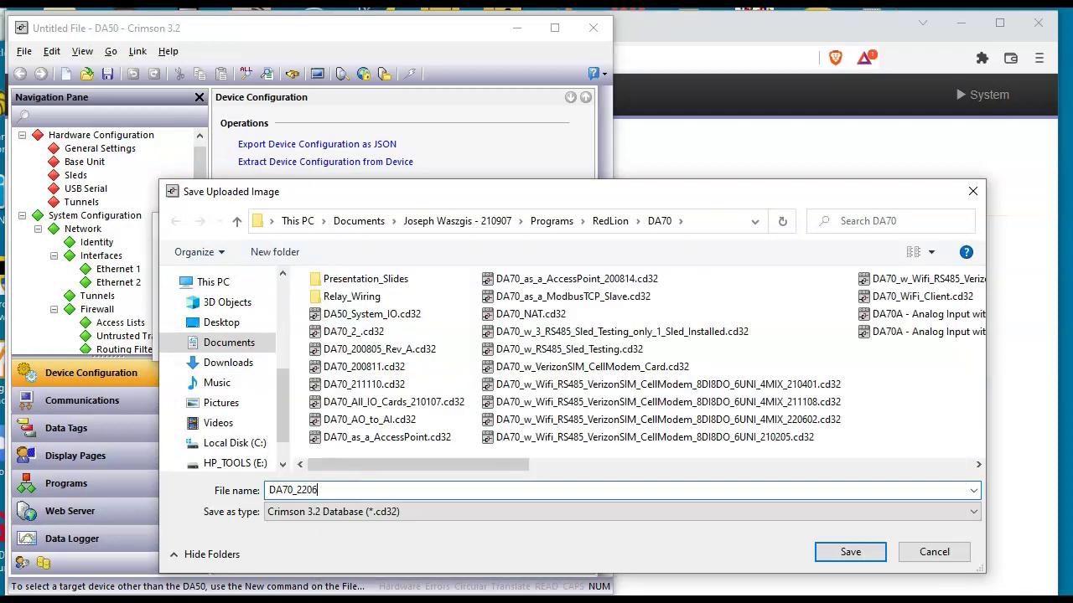
pyautogui.write('03_Extracted')
pyautogui.press('Return')
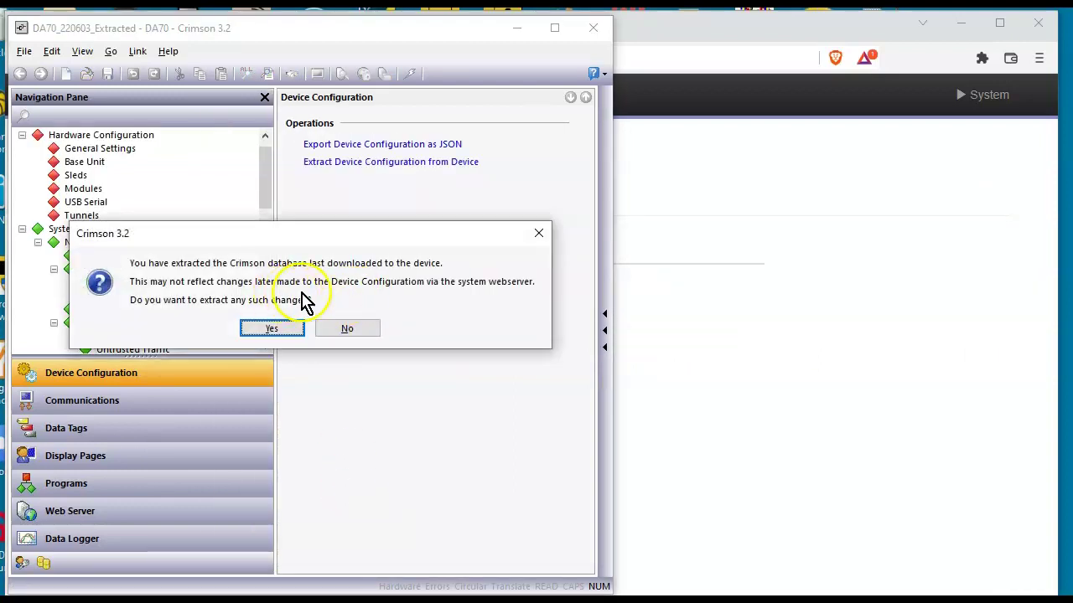
pyautogui.click(271, 329)
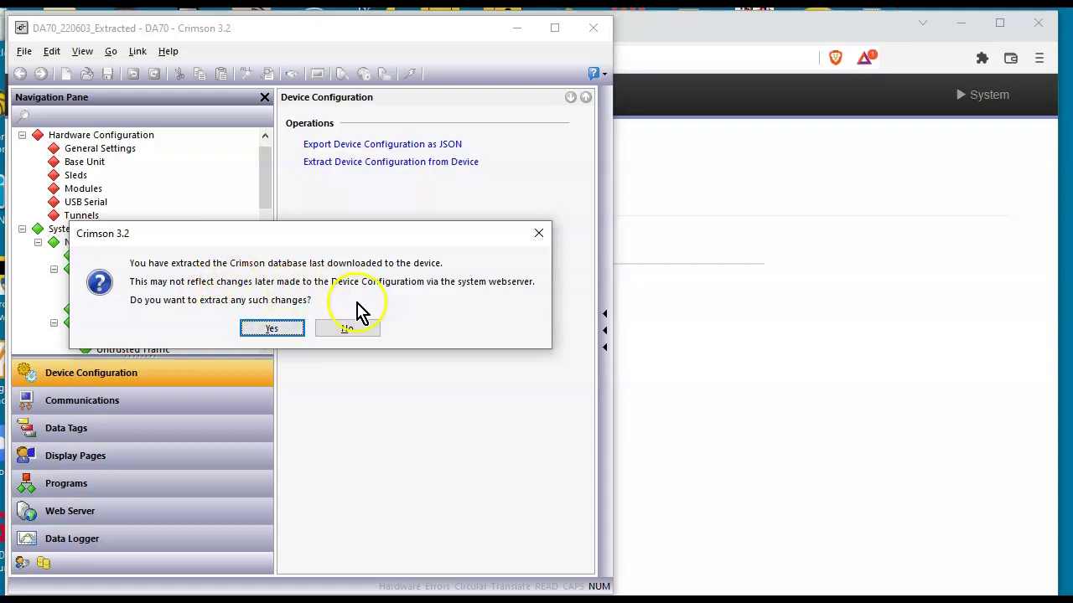
pyautogui.click(271, 328)
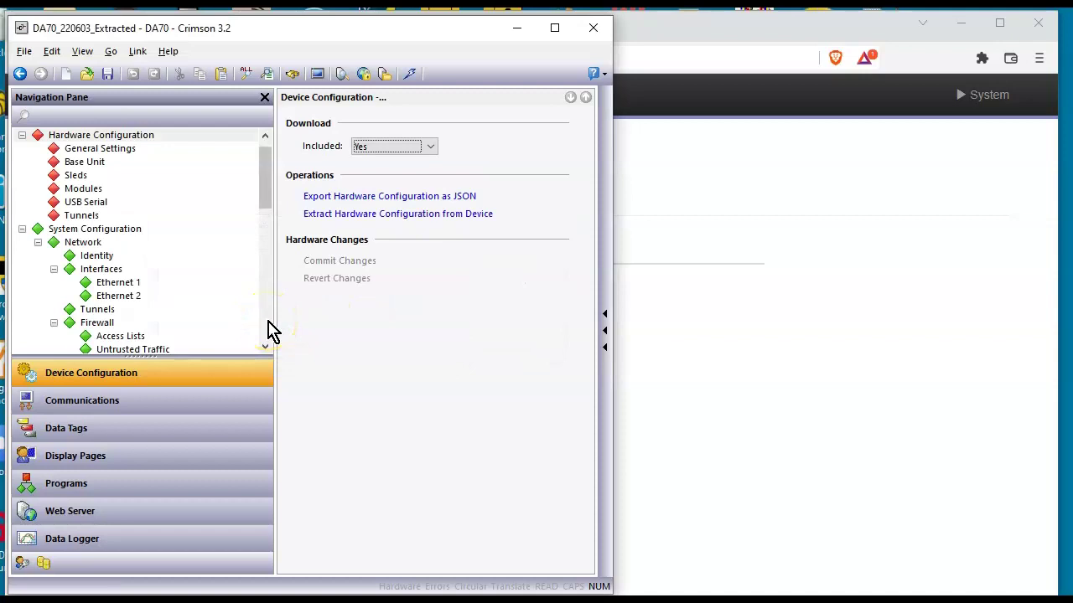
# Show Page2 in a widened window and confirm the version is Gold Build 3.2.0047.0
pyautogui.click(189, 456)
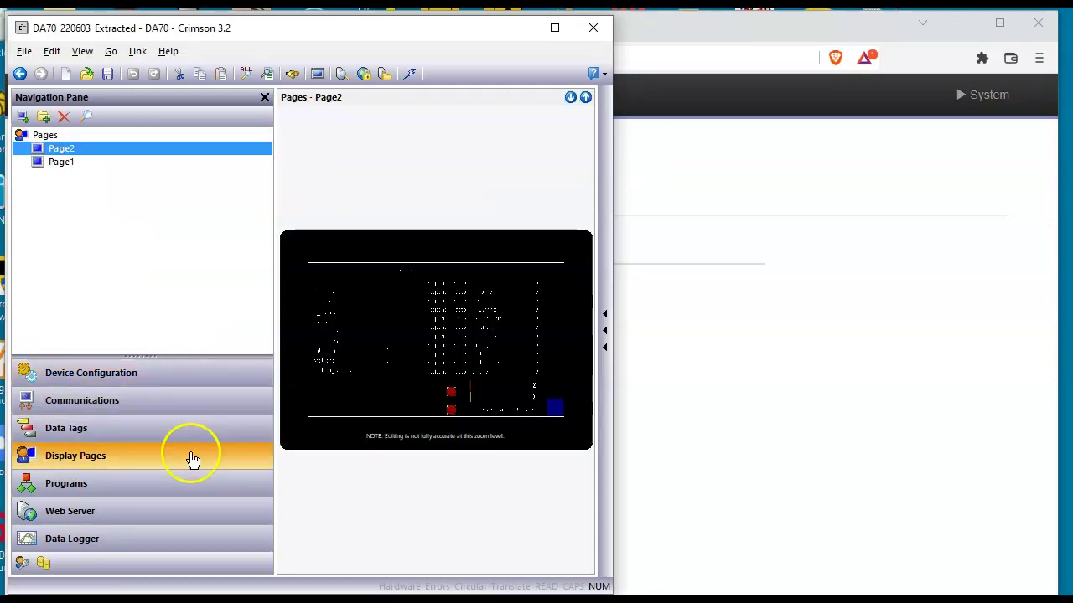
pyautogui.moveTo(614, 404); pyautogui.dragTo(888, 414)
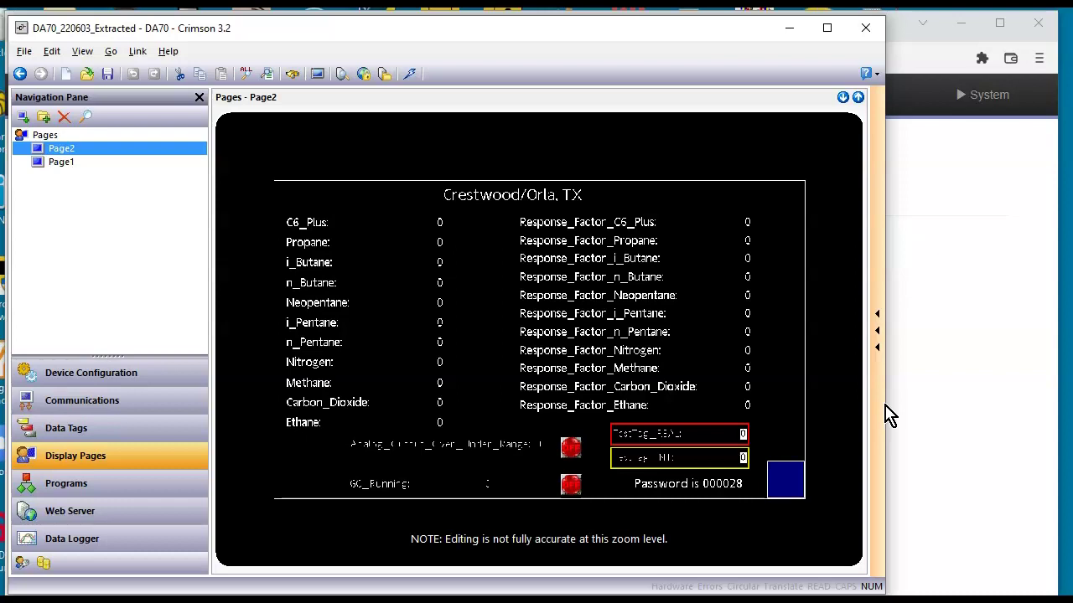
pyautogui.click(167, 53)
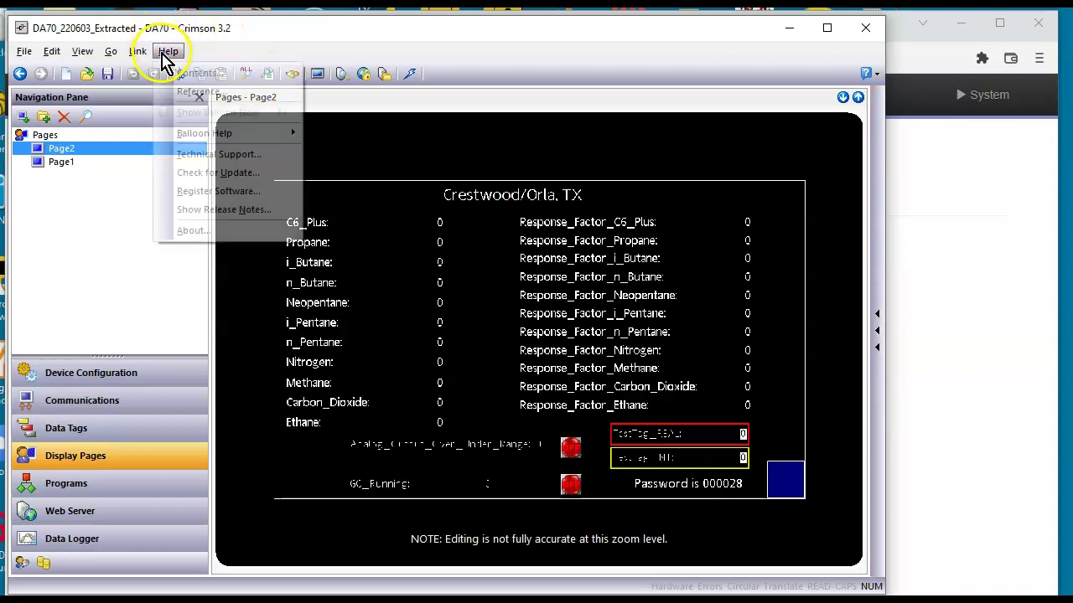
pyautogui.click(194, 241)
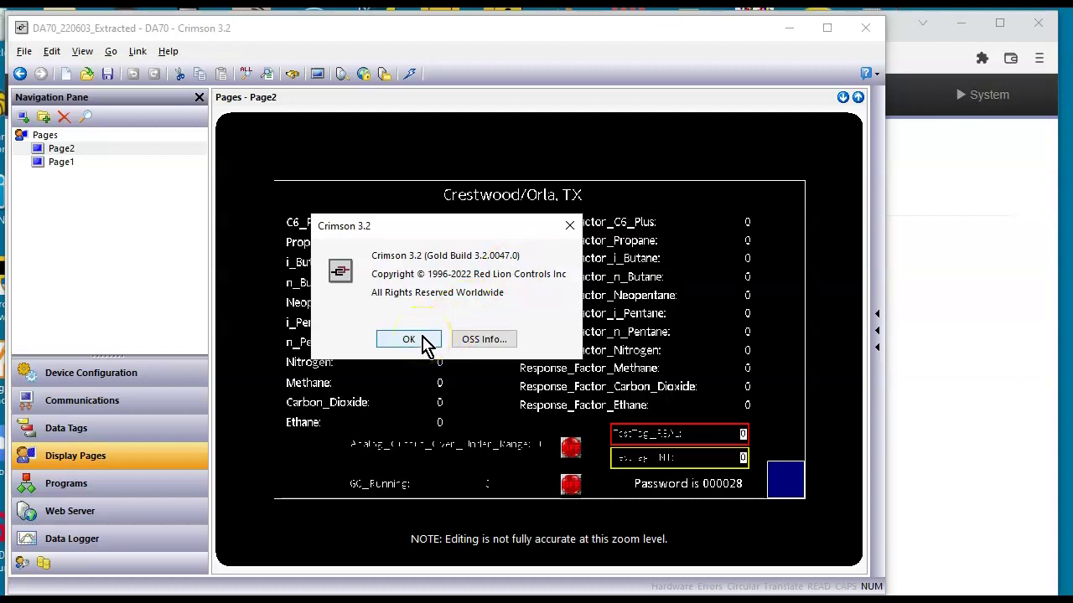
pyautogui.click(423, 340)
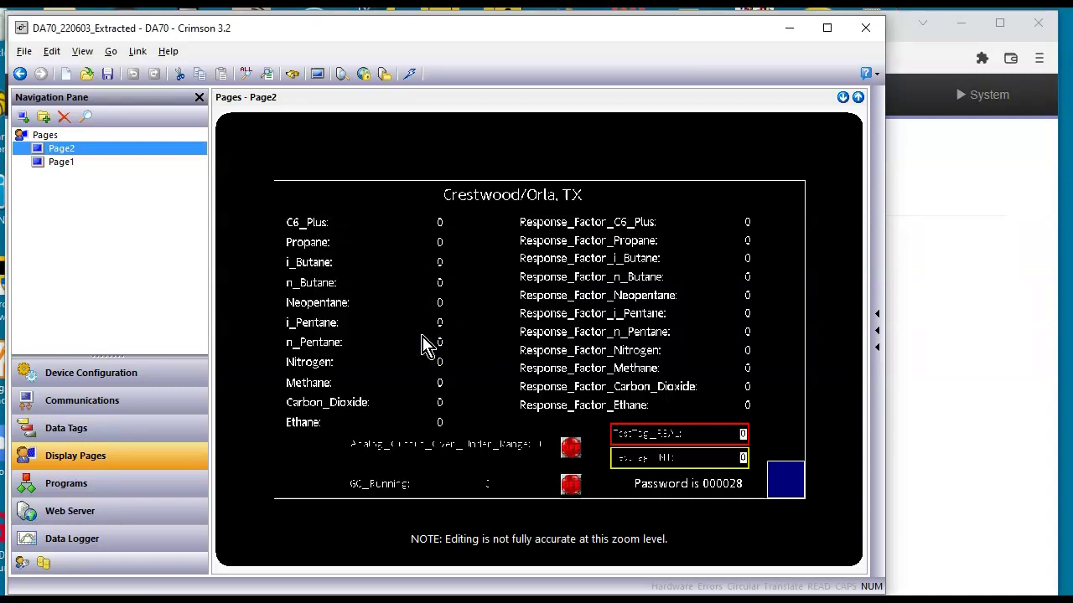
# Correct the device address in the browser so its last digit is 2
pyautogui.click(965, 381)
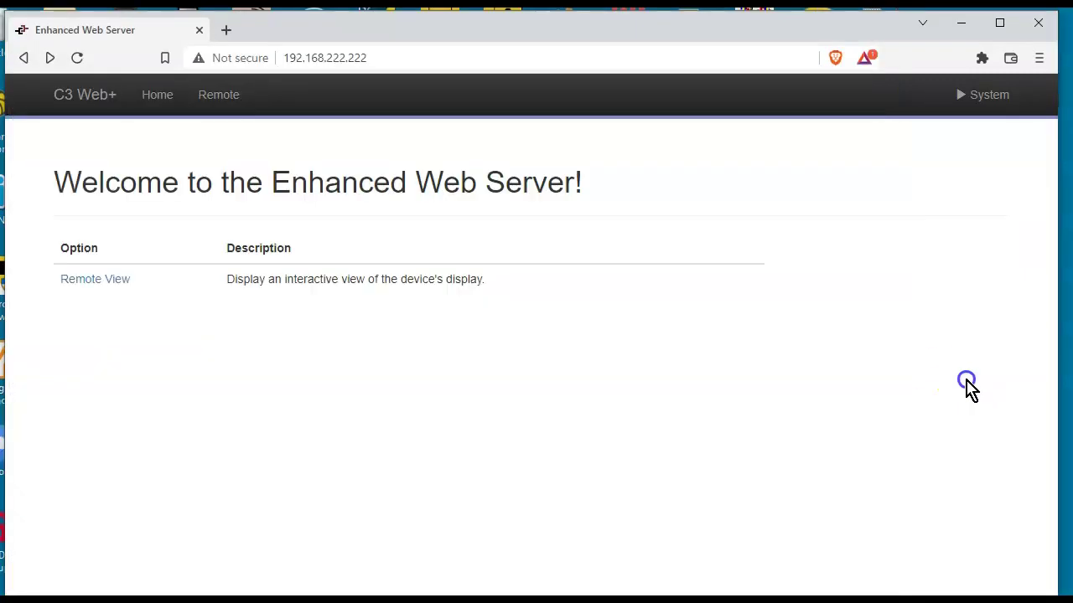
pyautogui.click(934, 335)
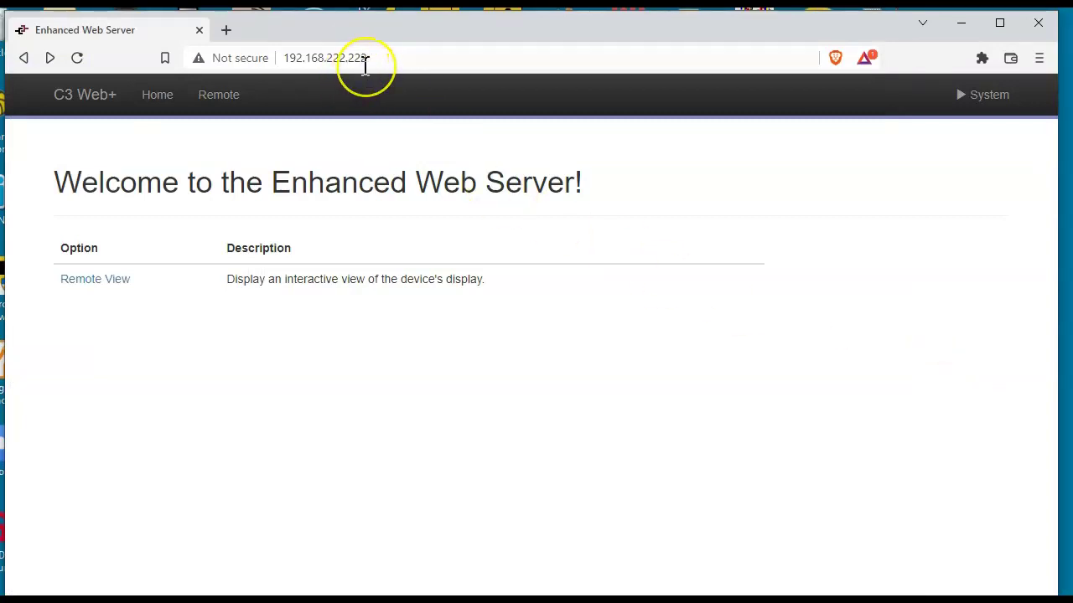
pyautogui.press('BackSpace')
pyautogui.write('2')
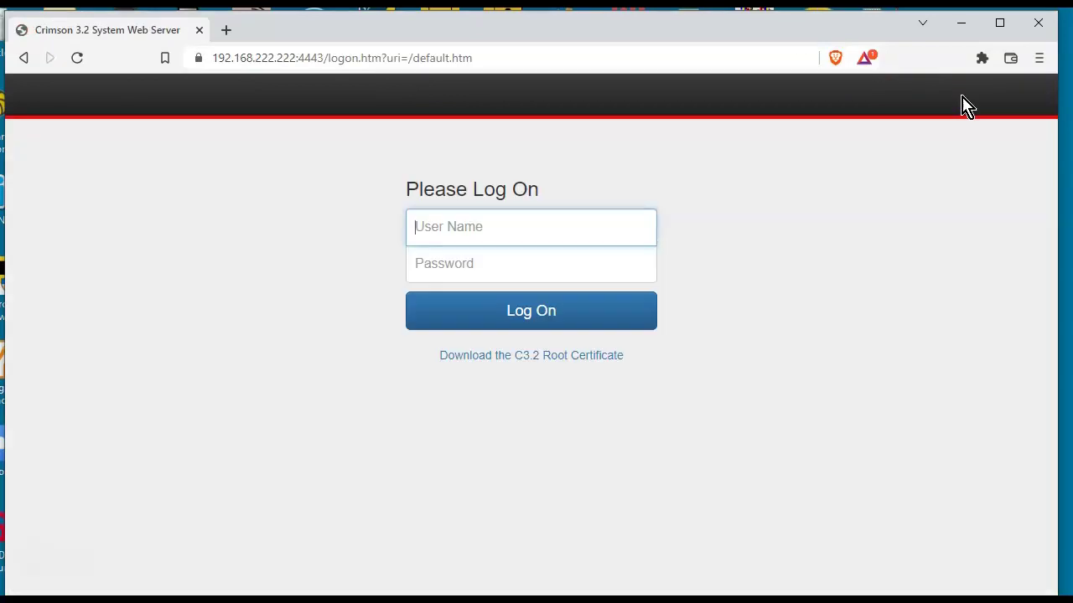
# Log on to the DA70's web server with the admin user name and its password
pyautogui.click(529, 242)
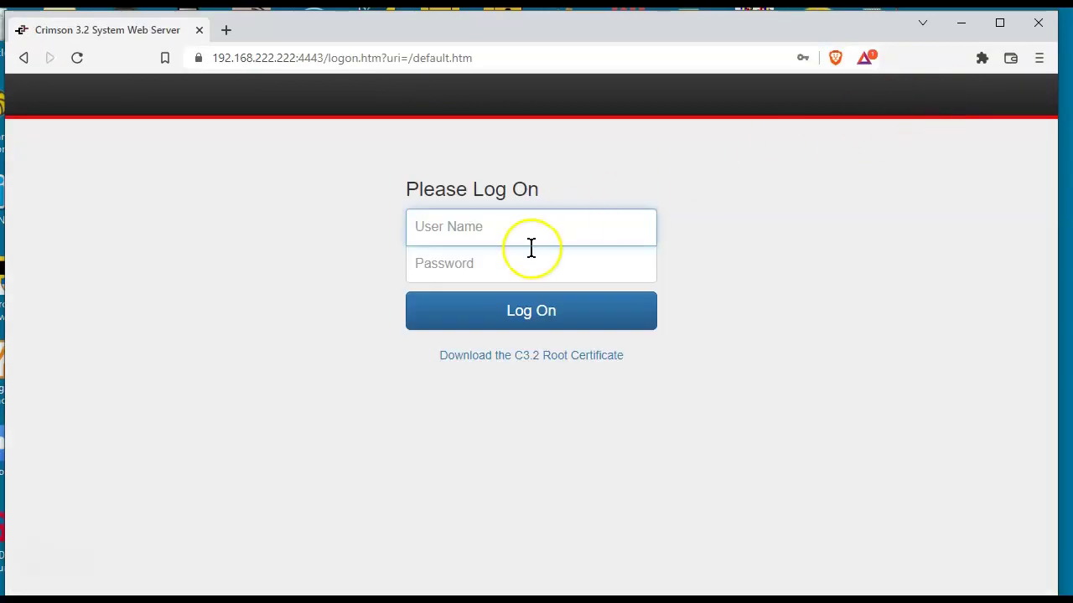
pyautogui.write('admin')
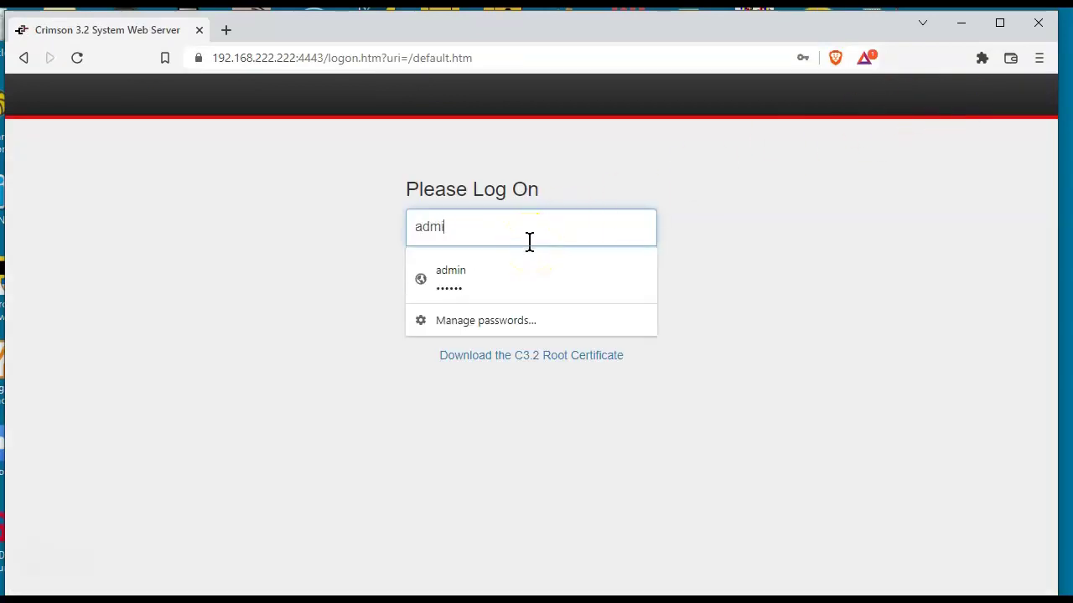
pyautogui.press('Tab')
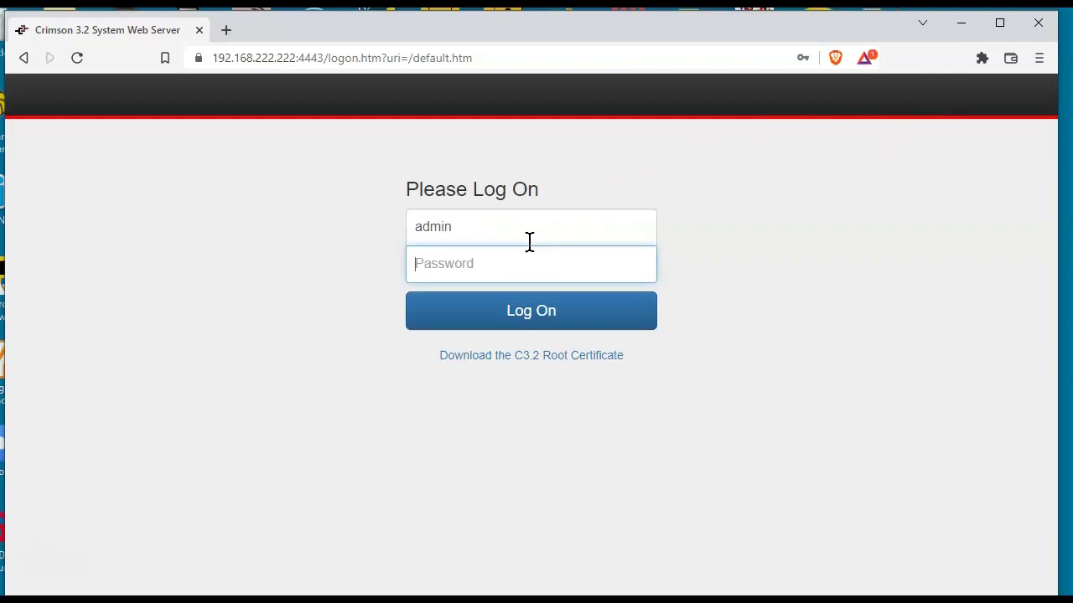
pyautogui.click(513, 264)
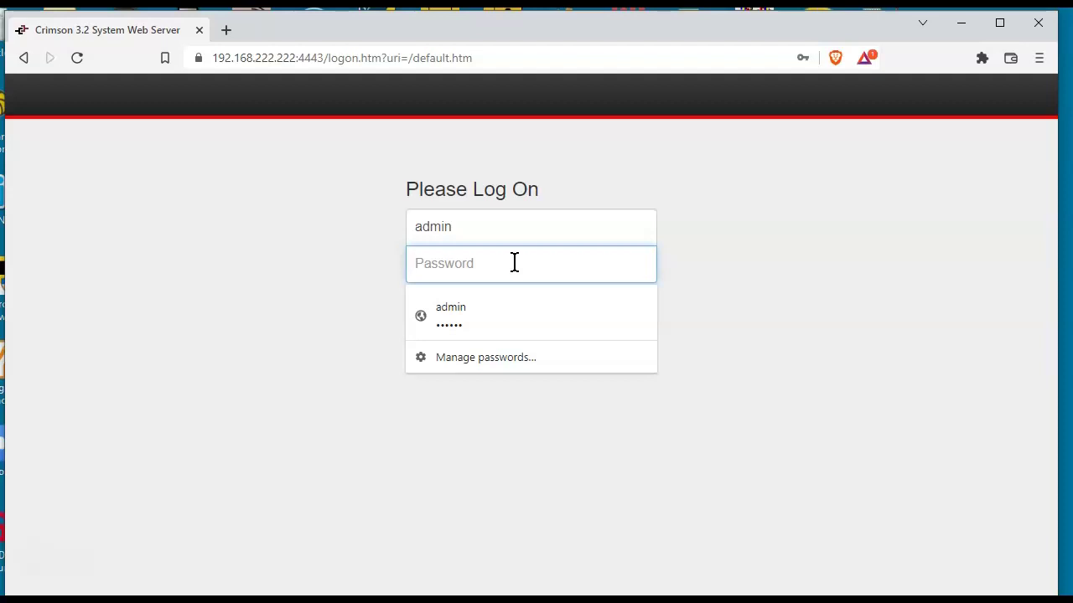
pyautogui.write('a')
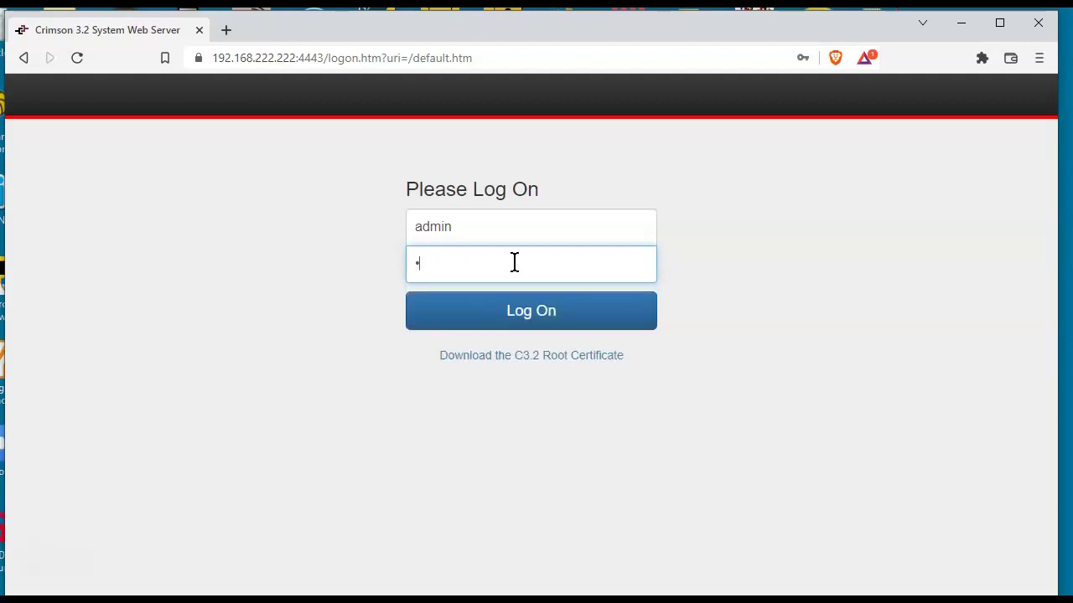
pyautogui.write('dmi')
pyautogui.press('Return')
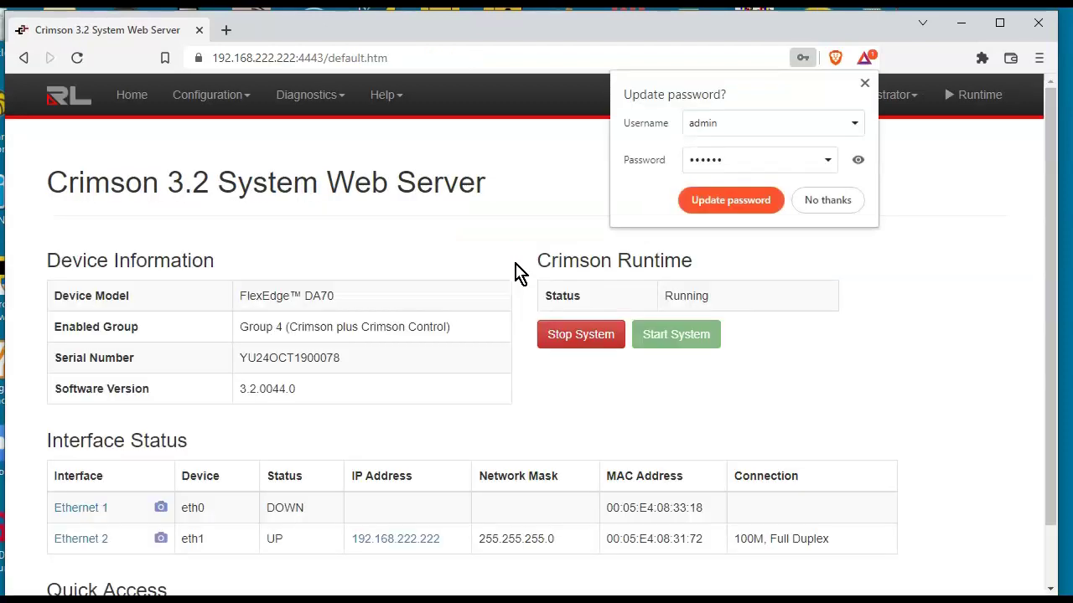
# Decline saving the password and open System Info, showing software version 3.2.0044.0
pyautogui.click(834, 206)
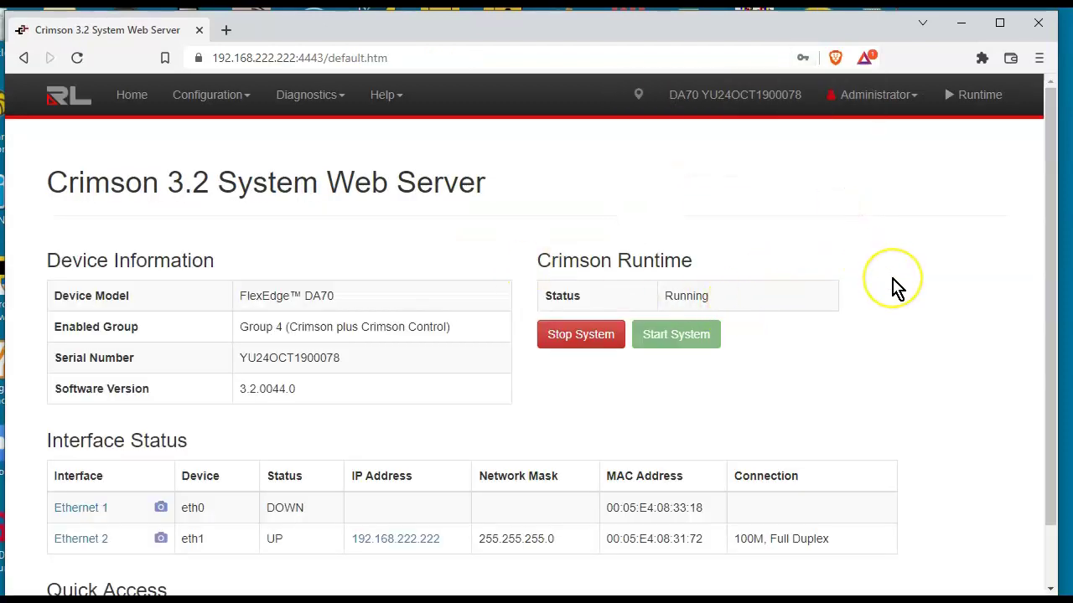
pyautogui.scroll(-2, 895, 288)
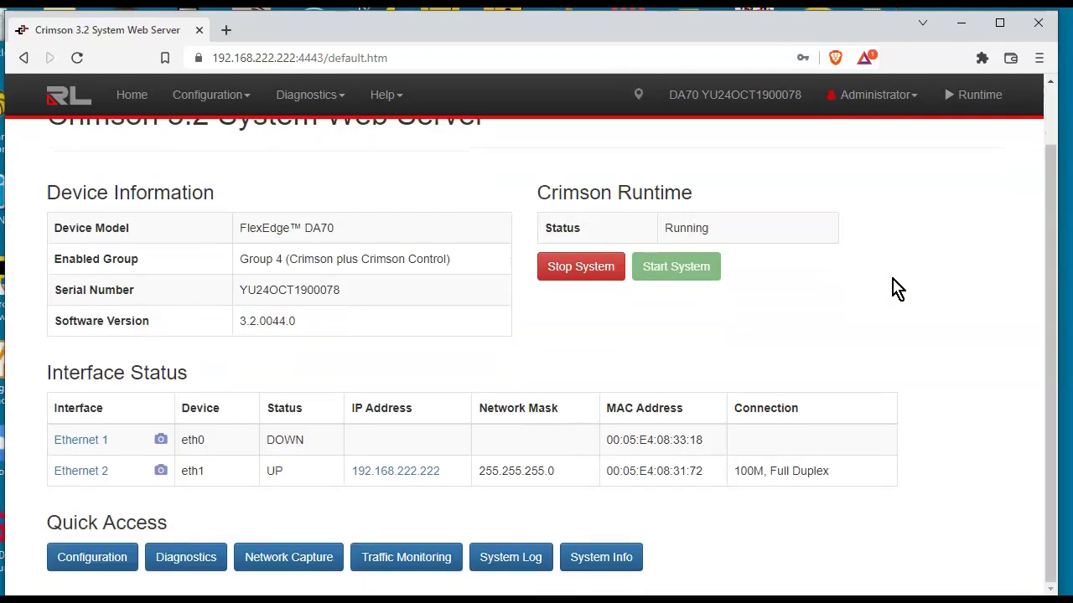
pyautogui.click(600, 557)
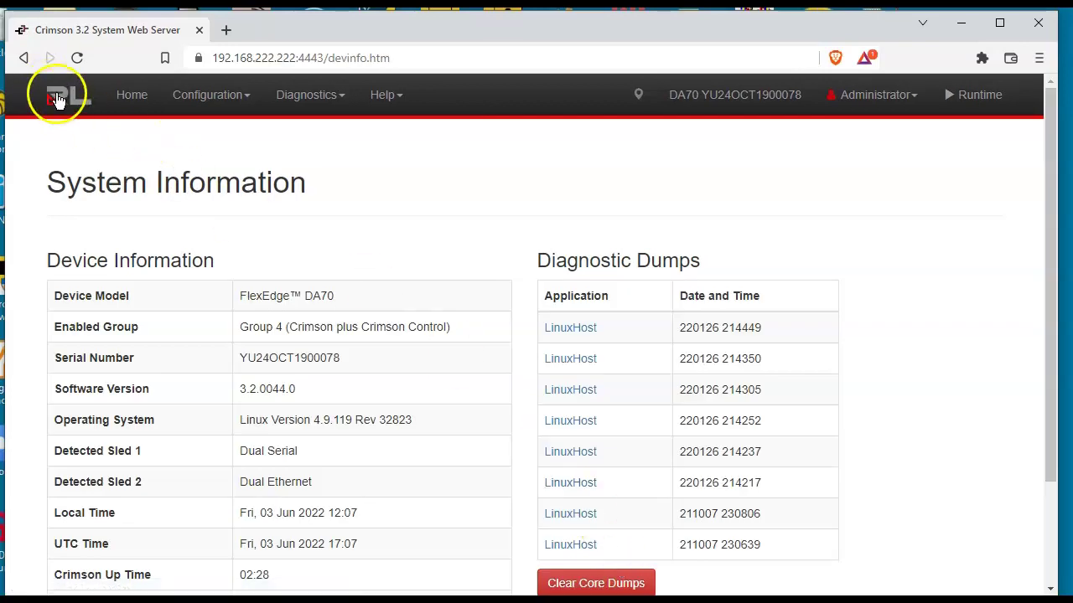
pyautogui.click(26, 58)
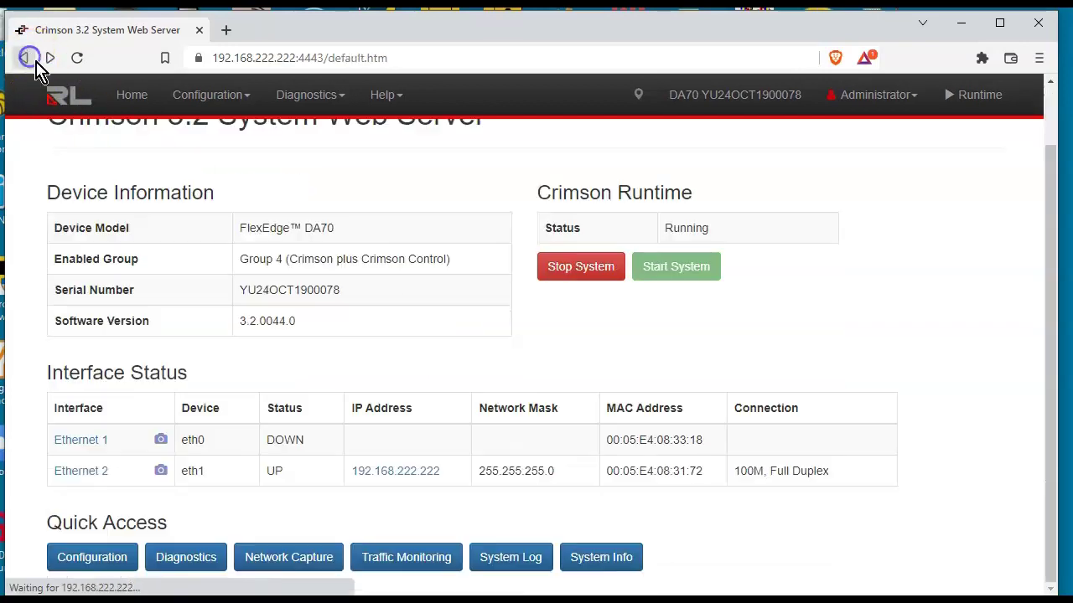
pyautogui.click(611, 563)
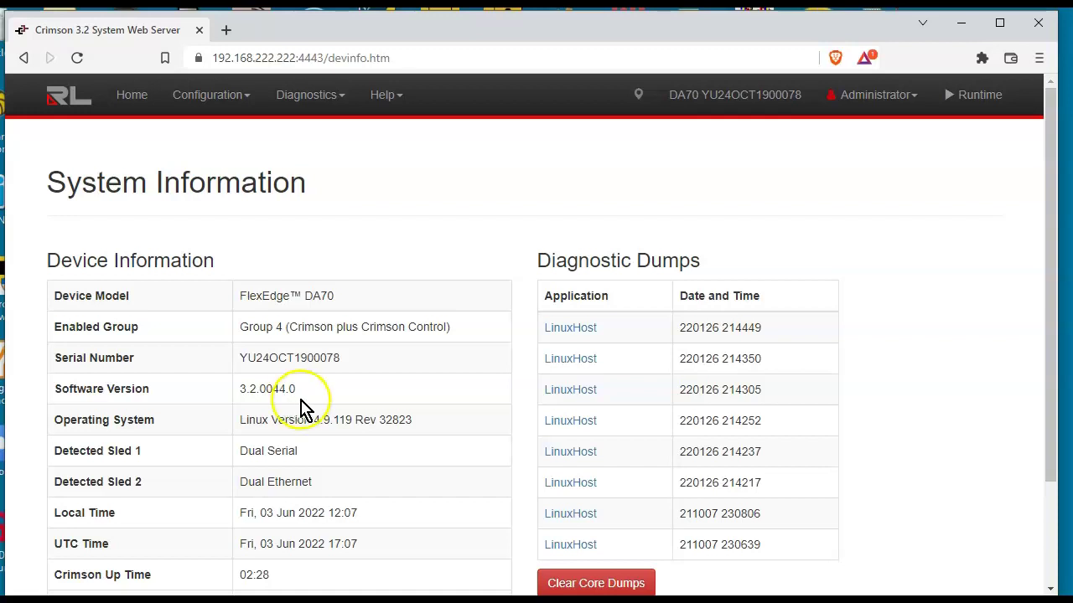
# Return to the Crimson editor and recheck its version, Gold Build 3.2.0047.0
pyautogui.click(712, 600)
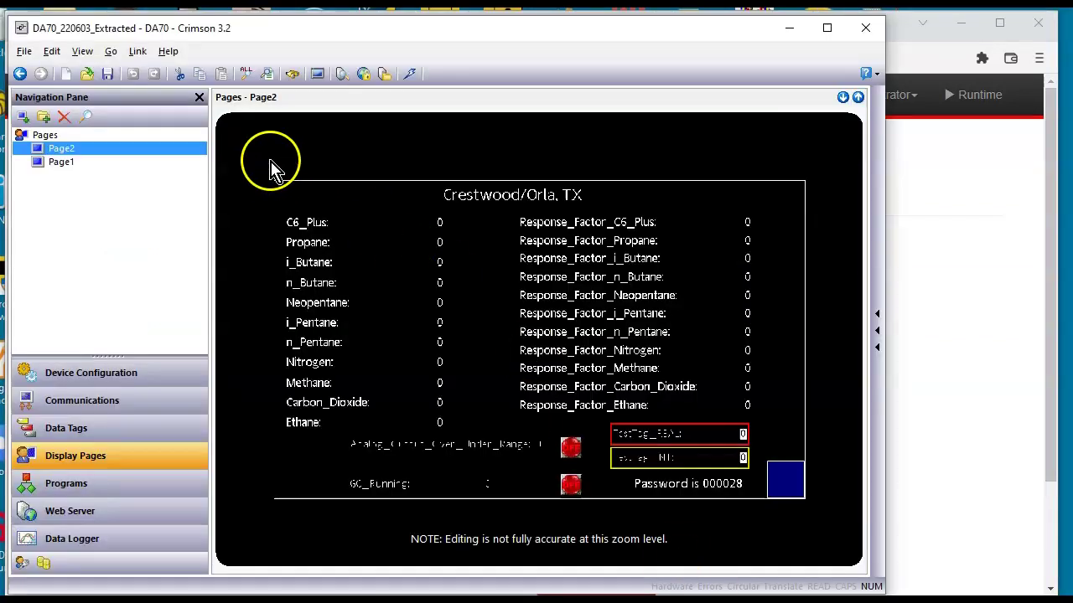
pyautogui.click(168, 52)
pyautogui.click(198, 231)
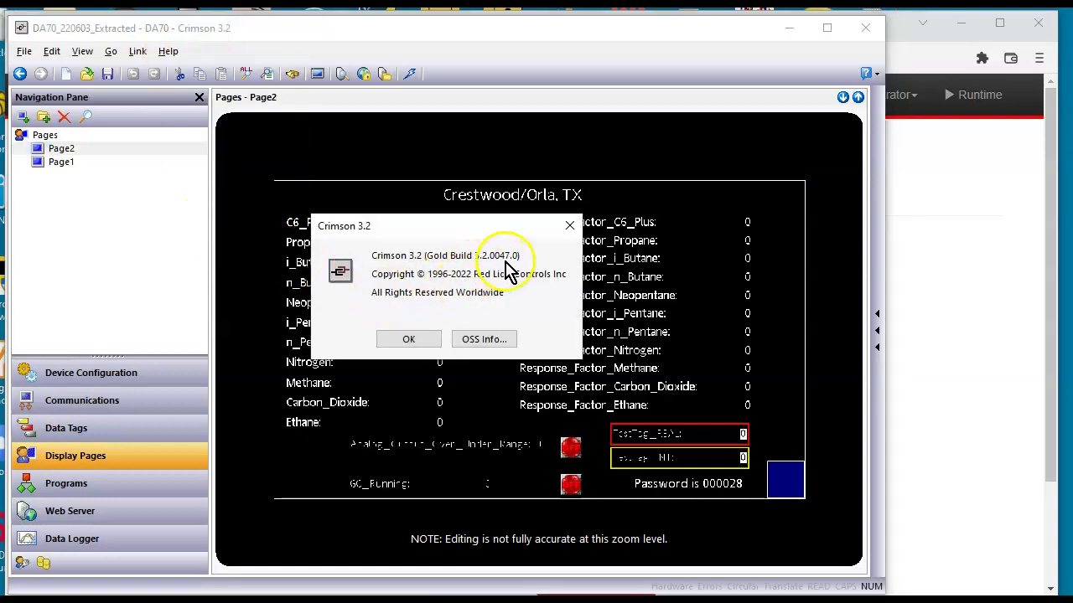
pyautogui.click(408, 338)
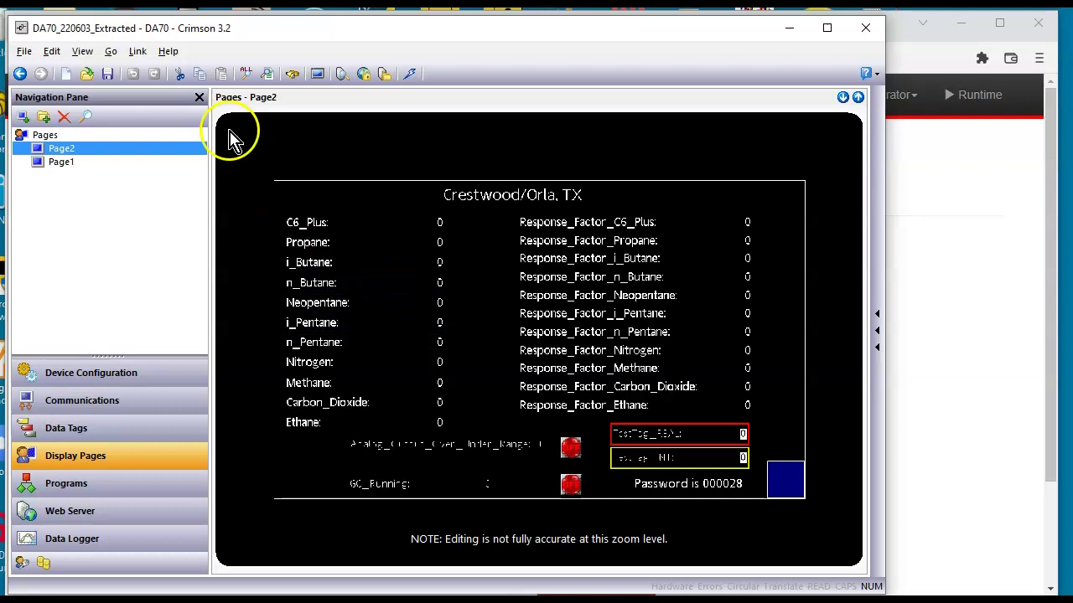
# Confirm the link still targets TCP/IP address 192.168.222.222
pyautogui.click(137, 51)
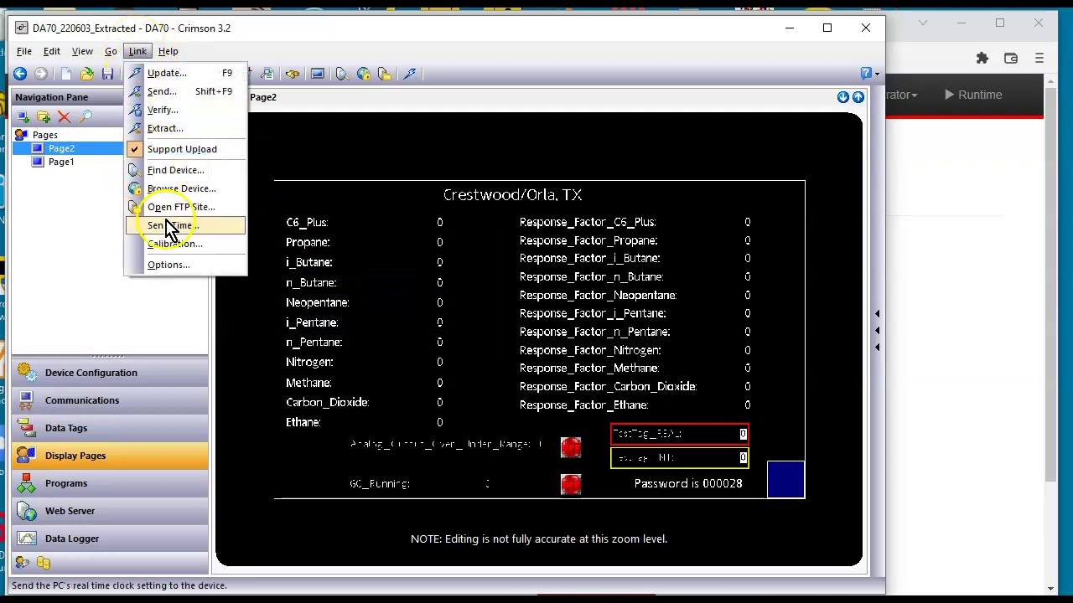
pyautogui.click(182, 264)
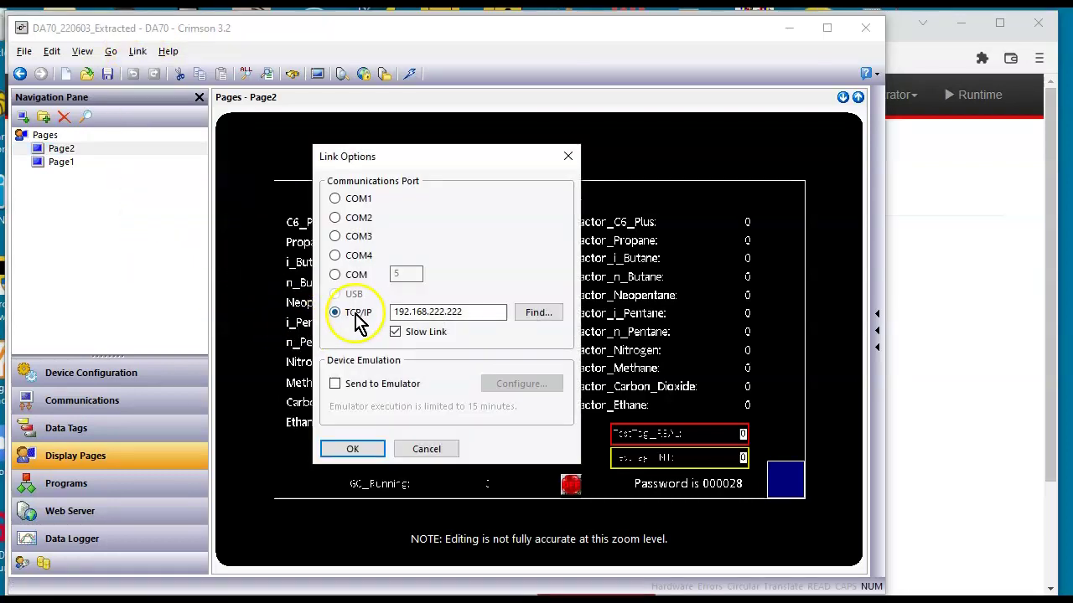
pyautogui.click(354, 449)
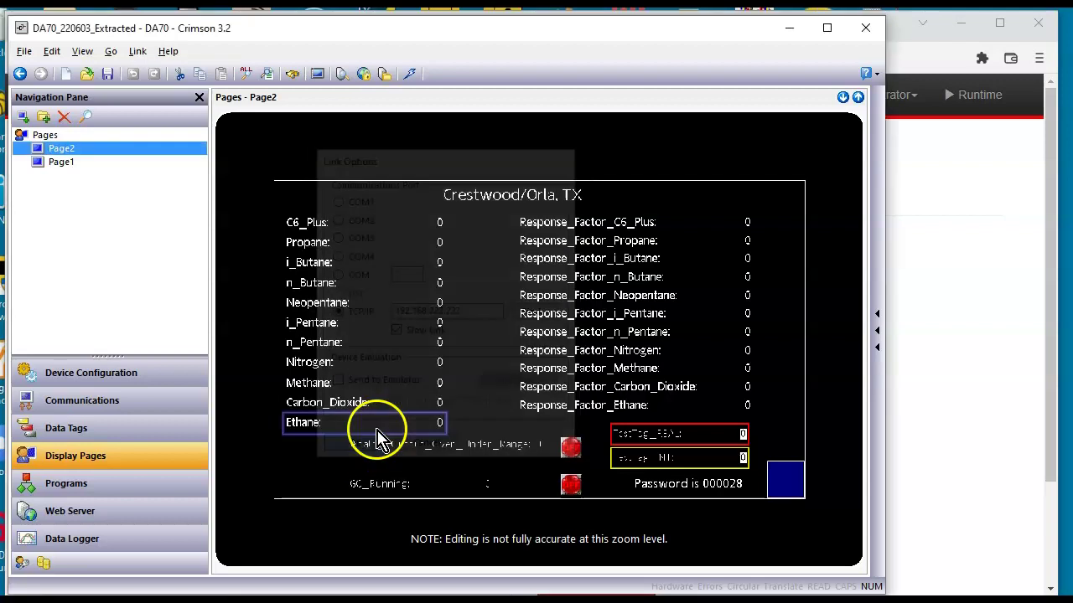
# Place a core TEXT primitive below Analog_Output_Over_Under_Range on Page2 reading 'WaZoo Was Here'
pyautogui.scroll(1, 426, 327)
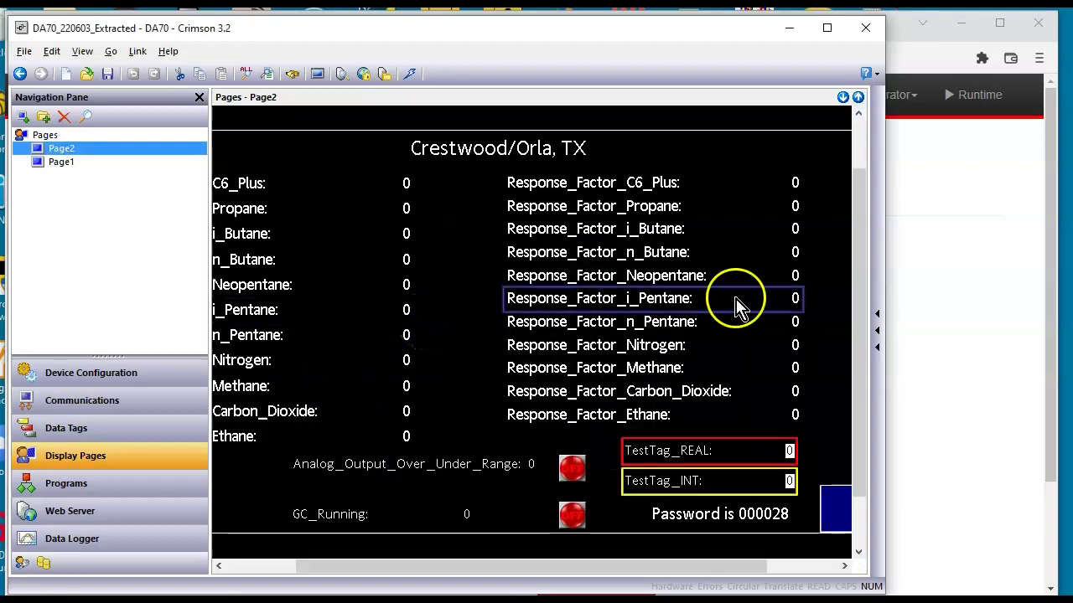
pyautogui.click(874, 353)
pyautogui.click(775, 165)
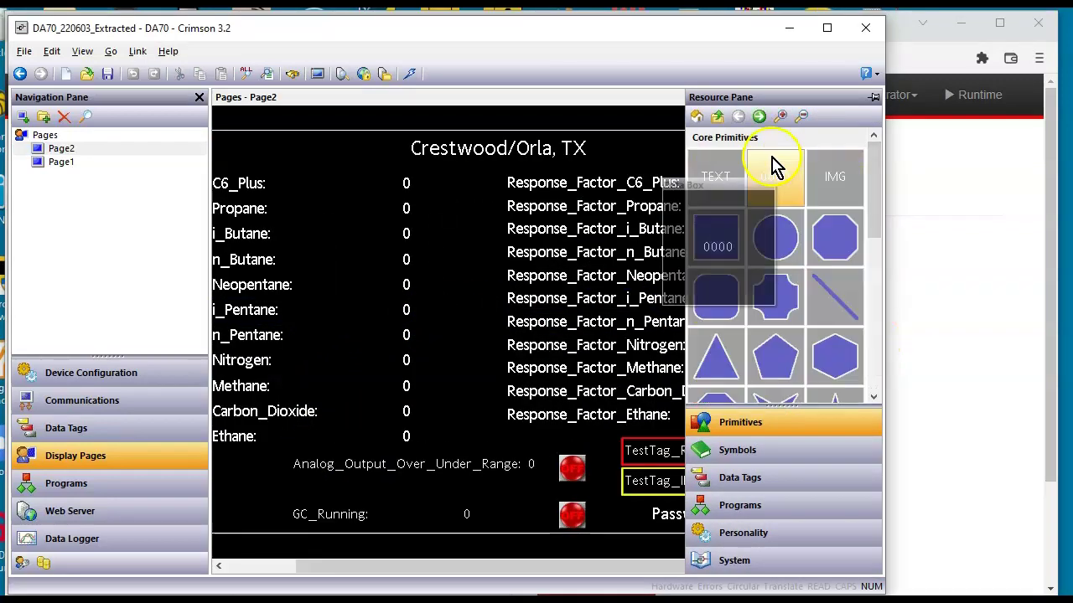
pyautogui.moveTo(716, 184); pyautogui.dragTo(352, 484)
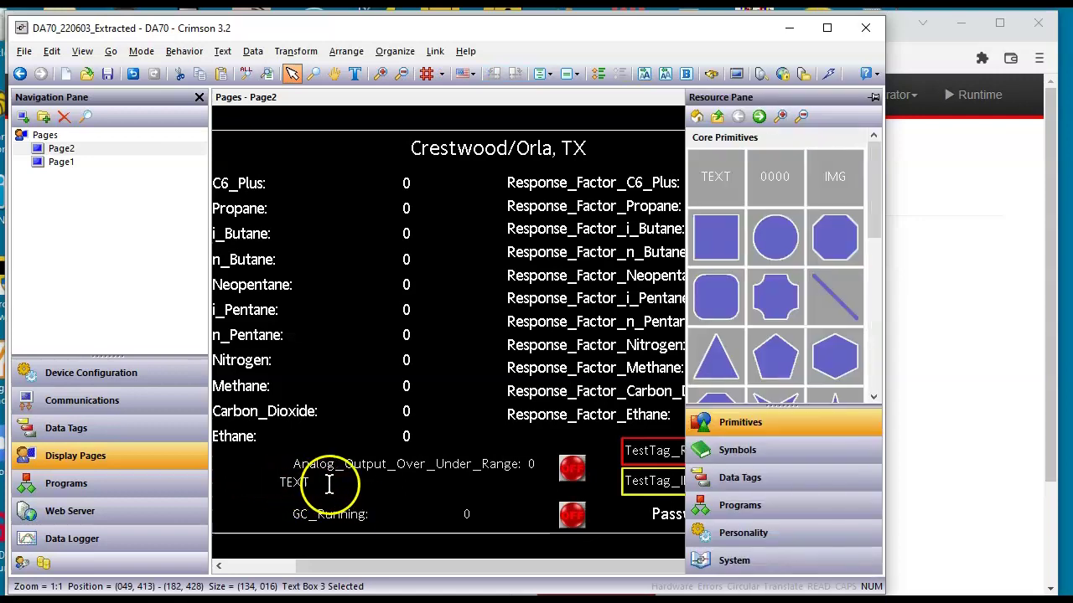
pyautogui.doubleClick(323, 483)
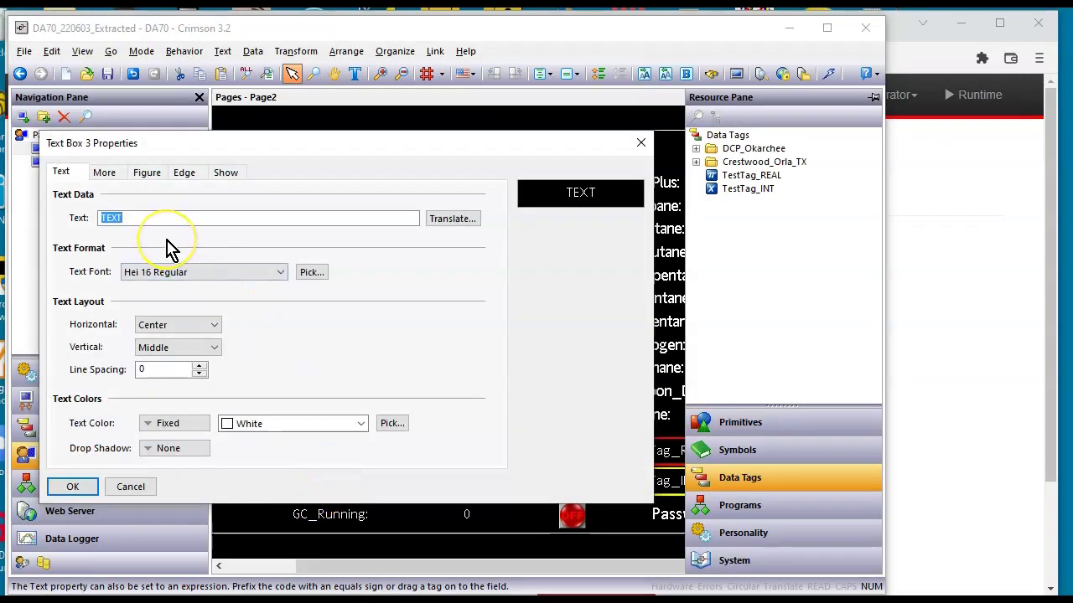
pyautogui.write('WaZoo')
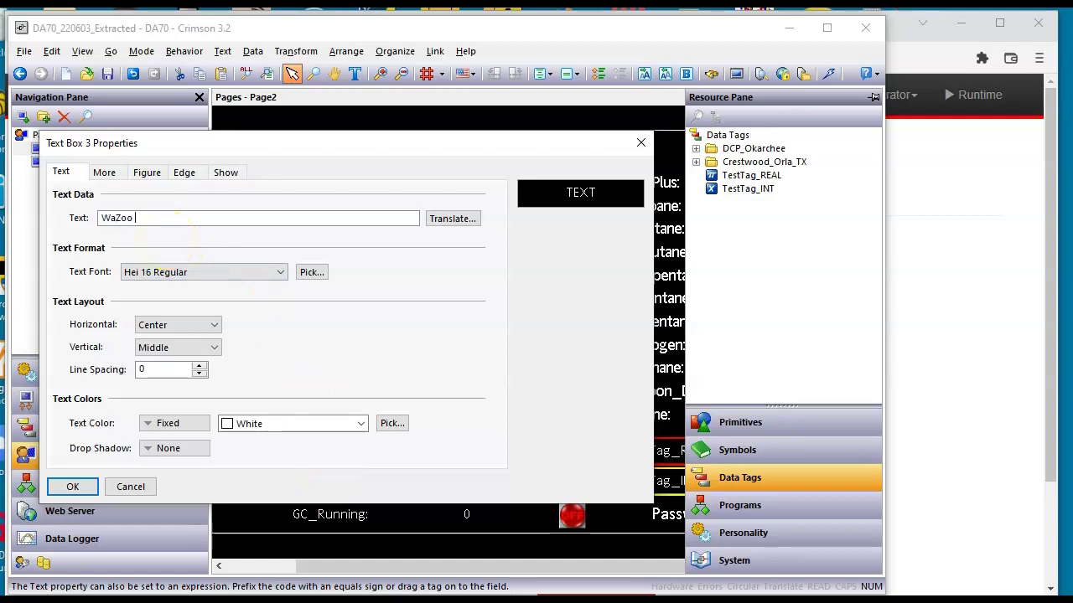
pyautogui.write(' Was Here')
pyautogui.press('Return')
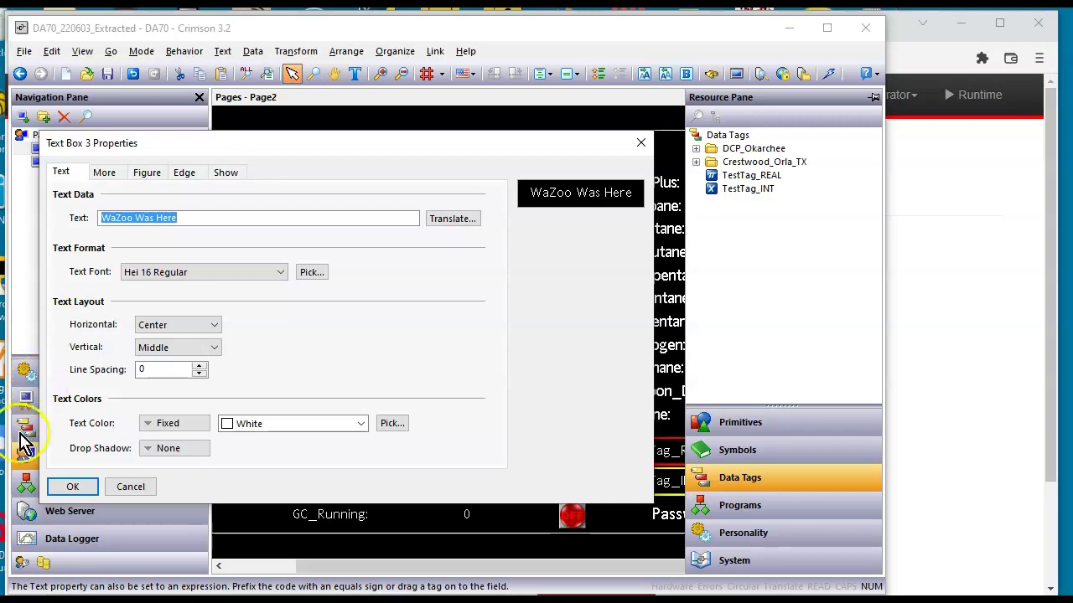
pyautogui.click(60, 486)
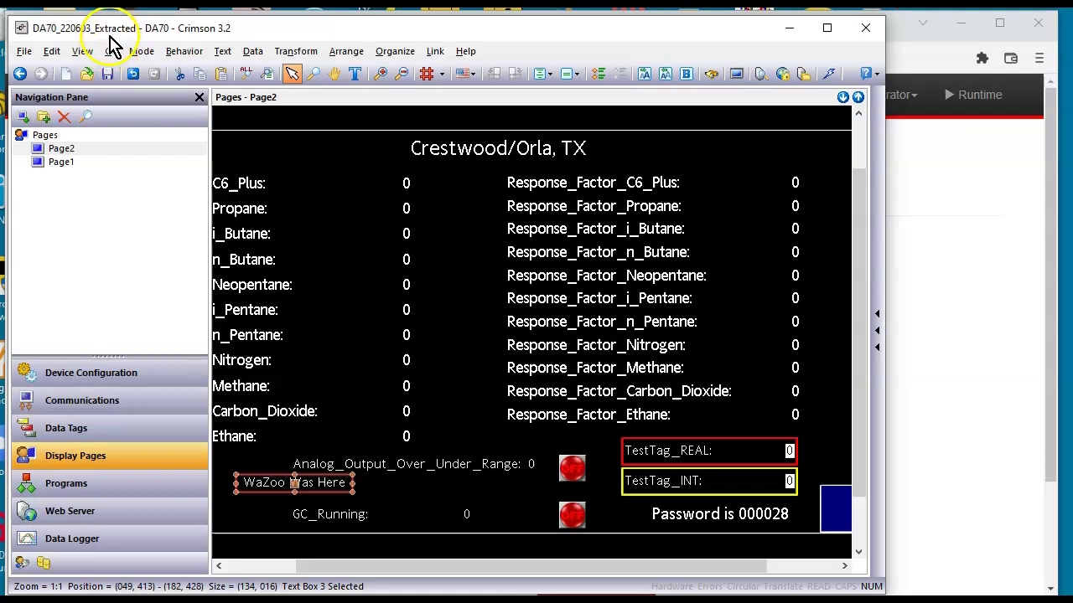
# Begin Save As and browse to the Programs > RedLion > DA70 folder
pyautogui.click(51, 52)
pyautogui.click(24, 52)
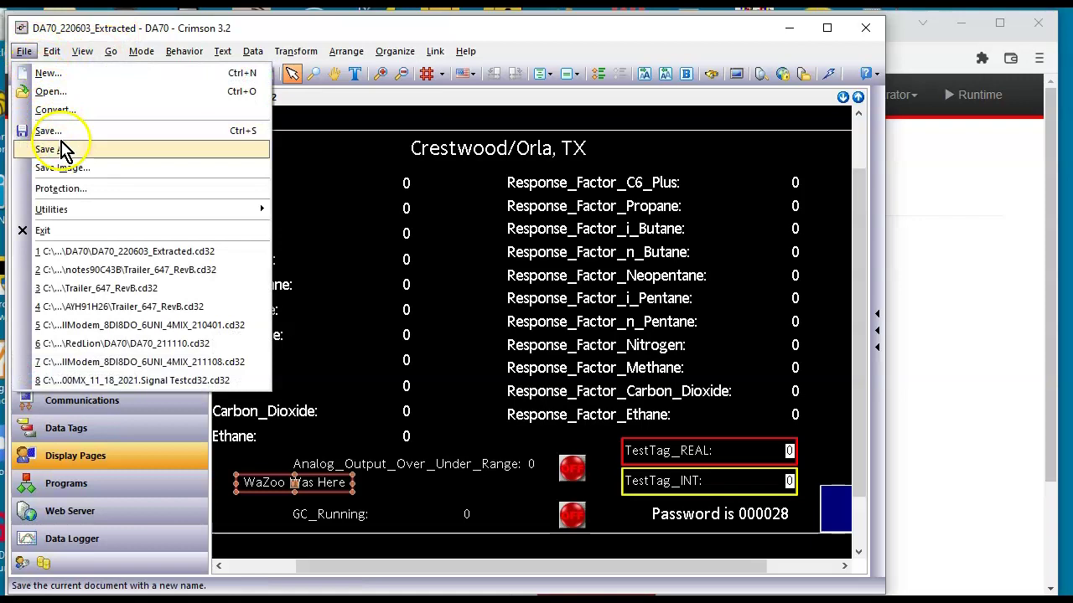
pyautogui.click(63, 149)
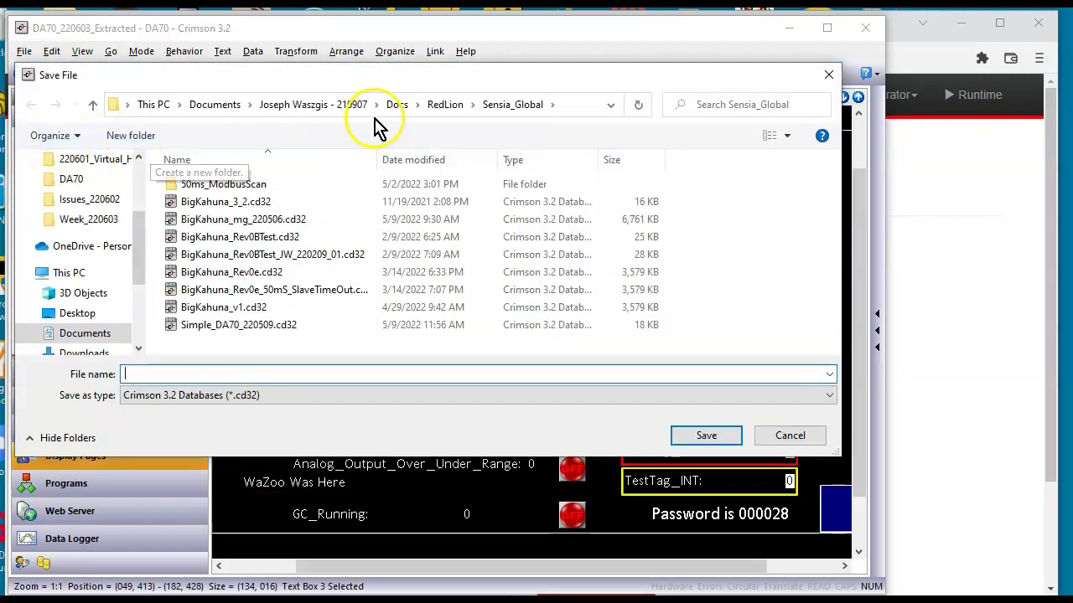
pyautogui.click(344, 111)
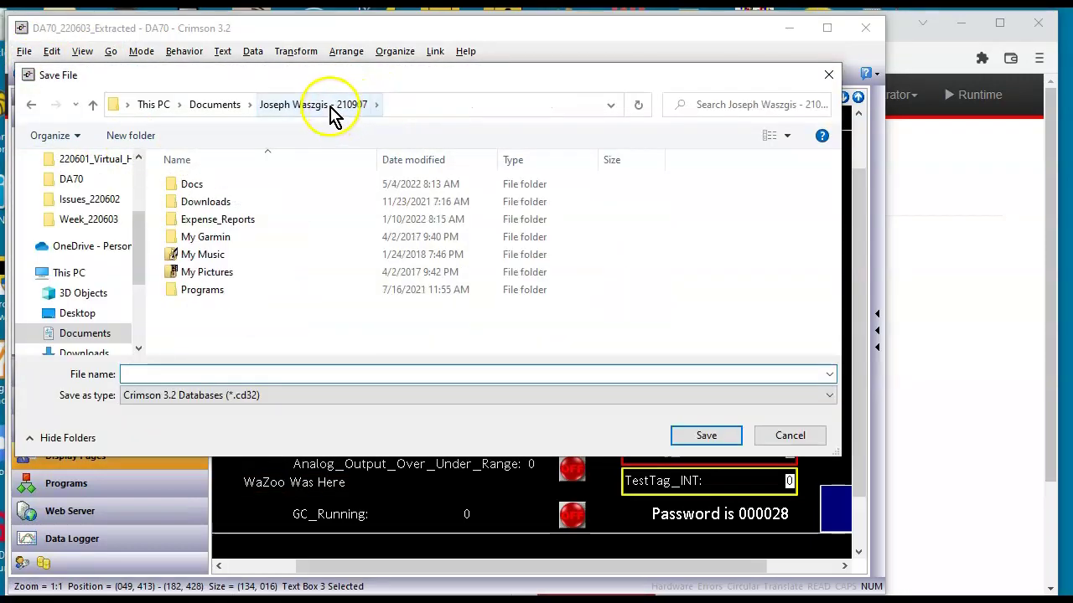
pyautogui.doubleClick(216, 291)
pyautogui.scroll(-4, 201, 308)
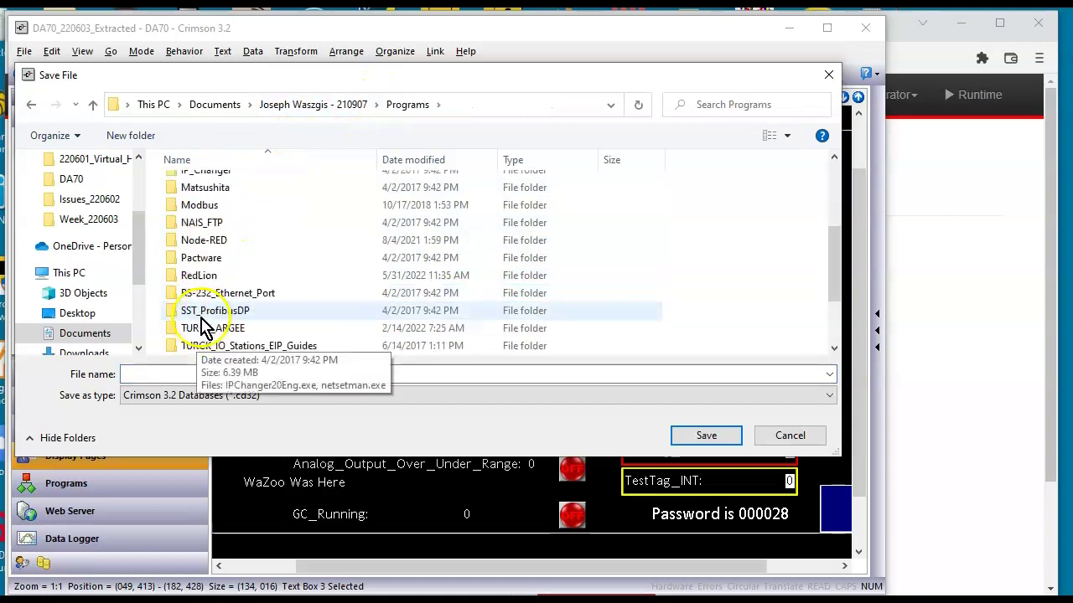
pyautogui.doubleClick(214, 275)
pyautogui.scroll(-8, 213, 280)
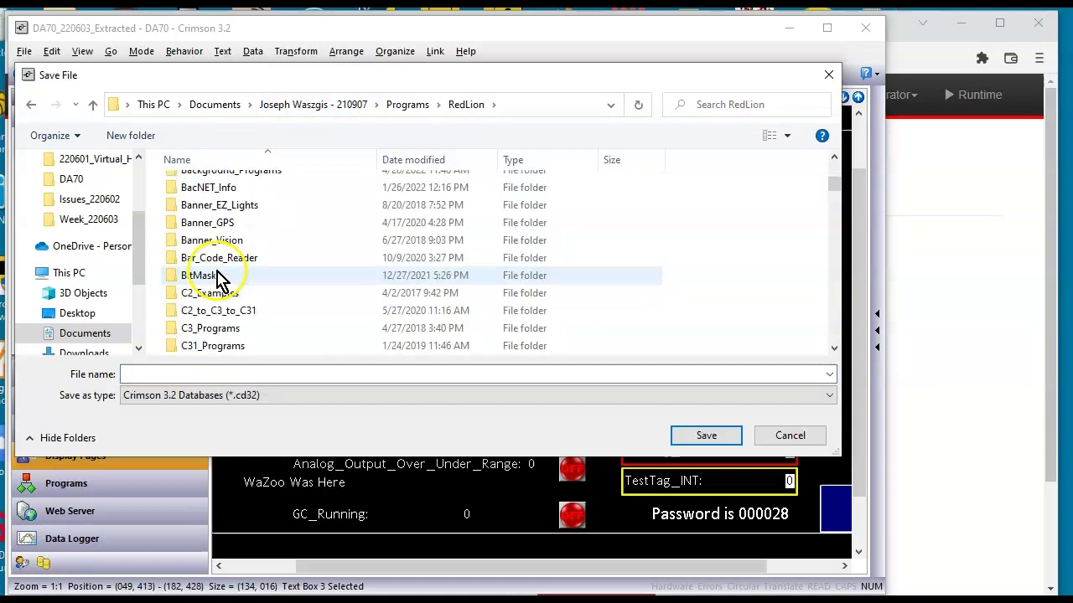
pyautogui.scroll(-4, 211, 285)
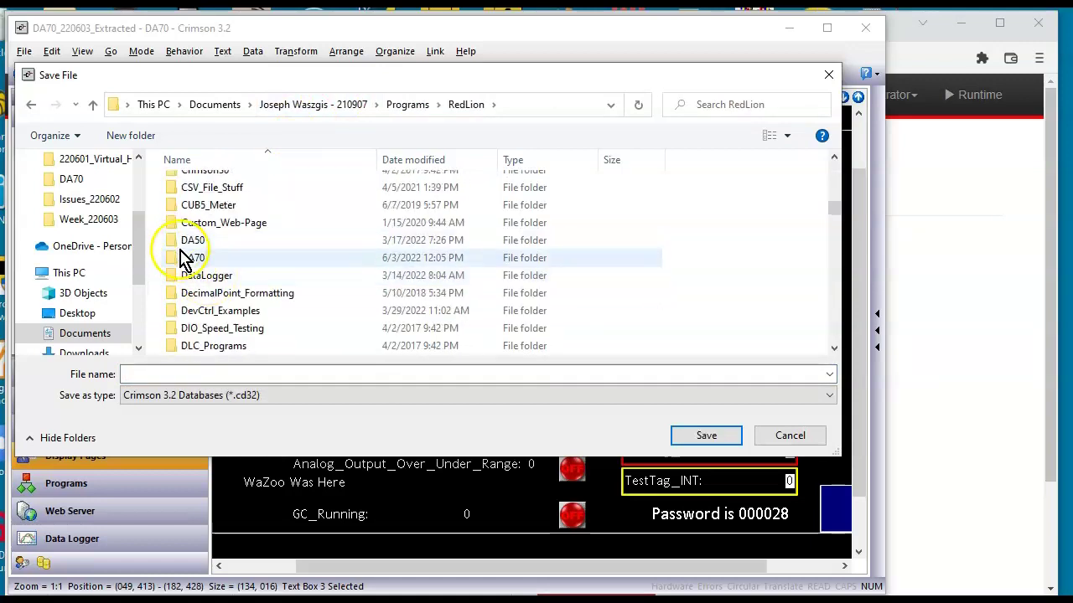
pyautogui.click(186, 257)
pyautogui.doubleClick(186, 258)
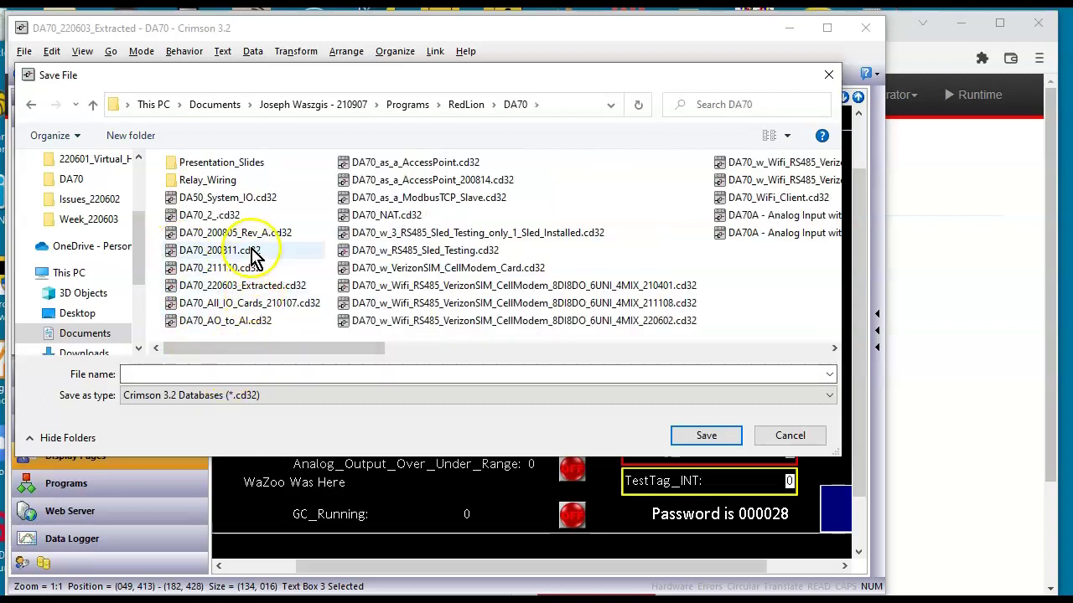
# Save the project as DA70_220603_Extracted_RevA, keeping the existing database identifier
pyautogui.click(786, 135)
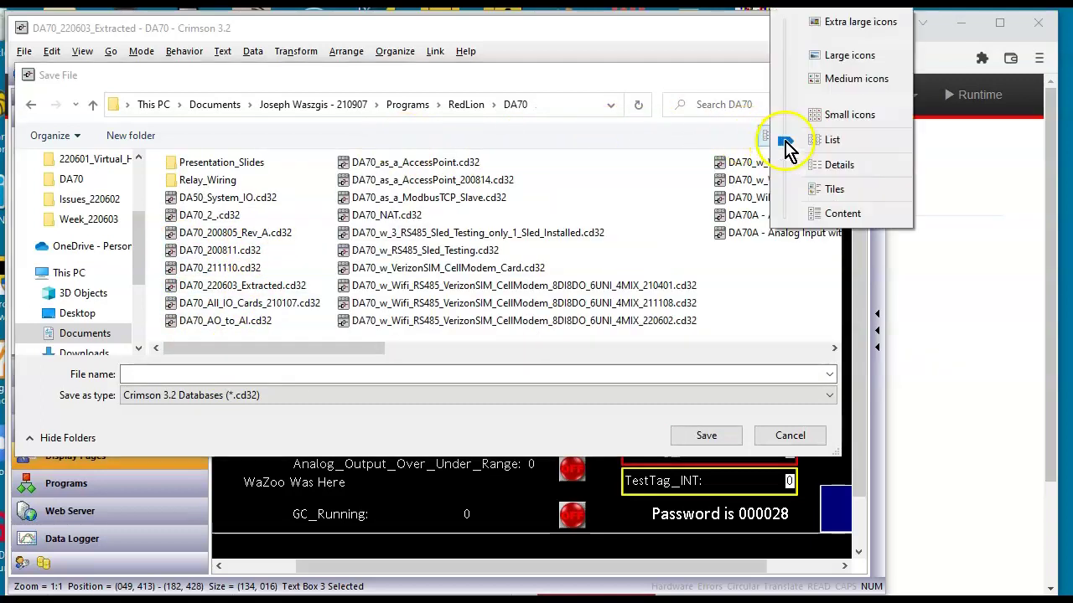
pyautogui.click(835, 166)
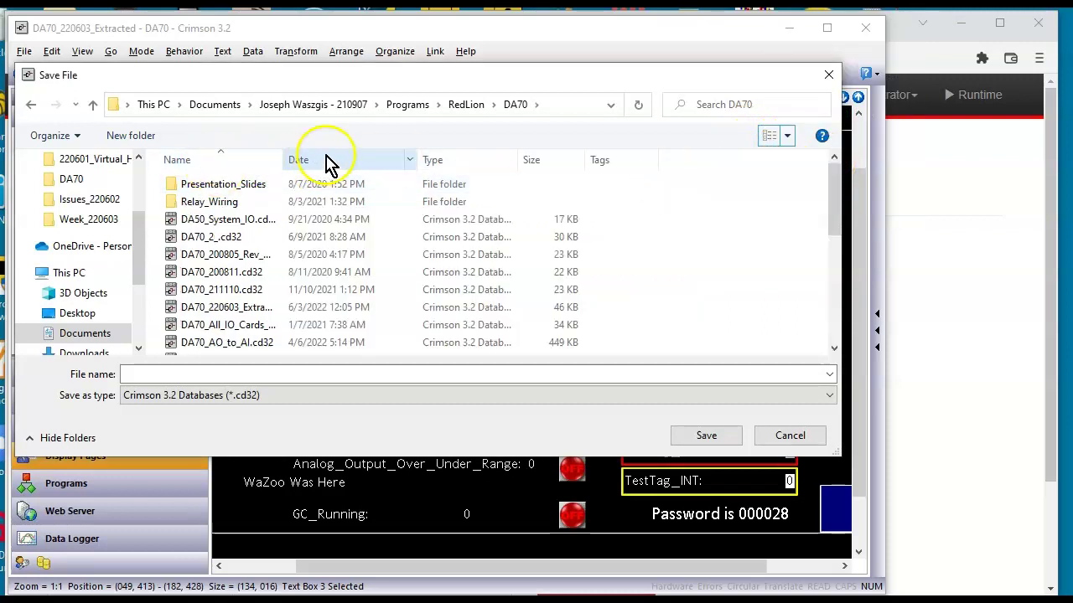
pyautogui.click(352, 161)
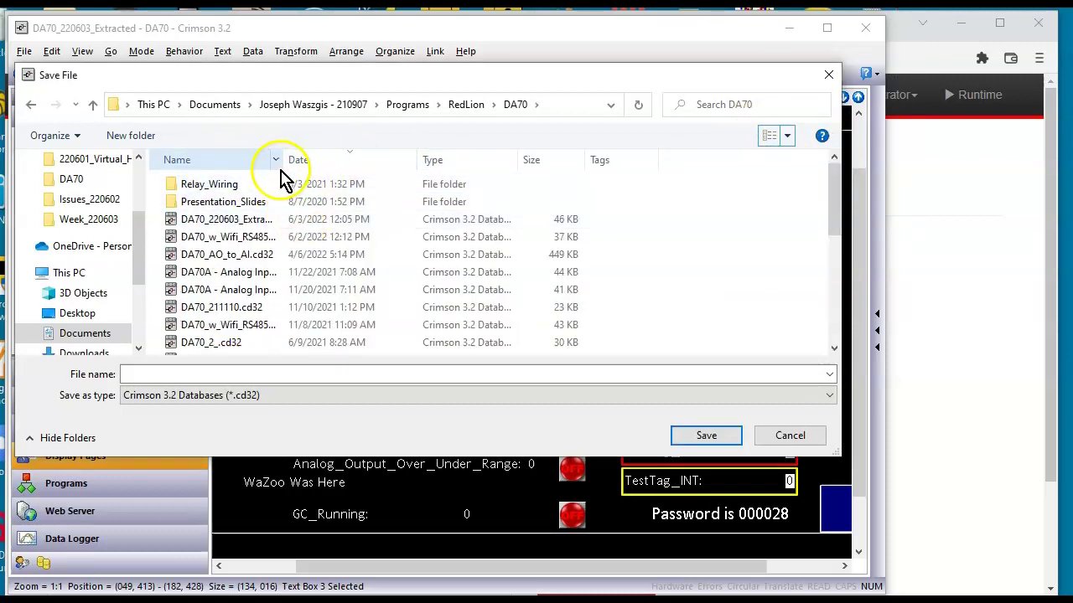
pyautogui.moveTo(284, 160); pyautogui.dragTo(368, 160)
pyautogui.click(282, 219)
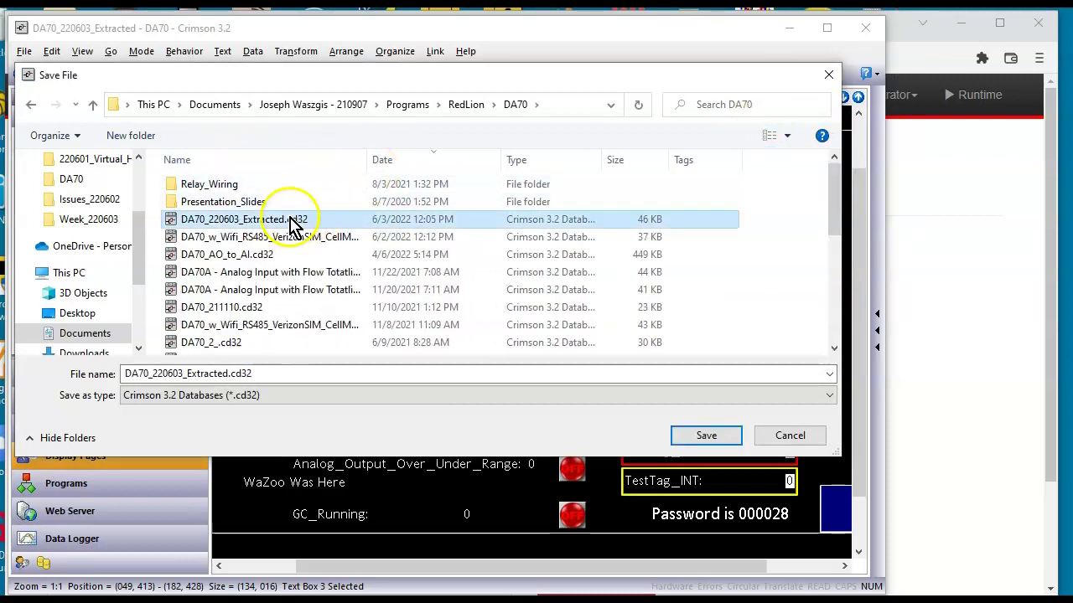
pyautogui.click(280, 376)
pyautogui.click(281, 377)
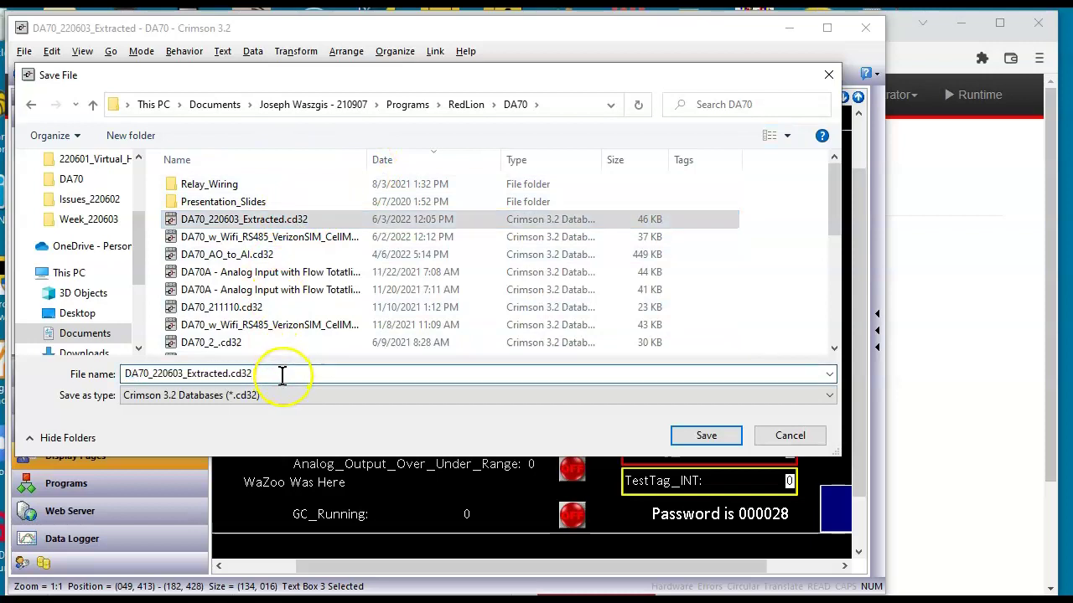
pyautogui.press('BackSpace')
pyautogui.press('BackSpace')
pyautogui.press('BackSpace')
pyautogui.press('BackSpace')
pyautogui.press('BackSpace')
pyautogui.press('BackSpace')
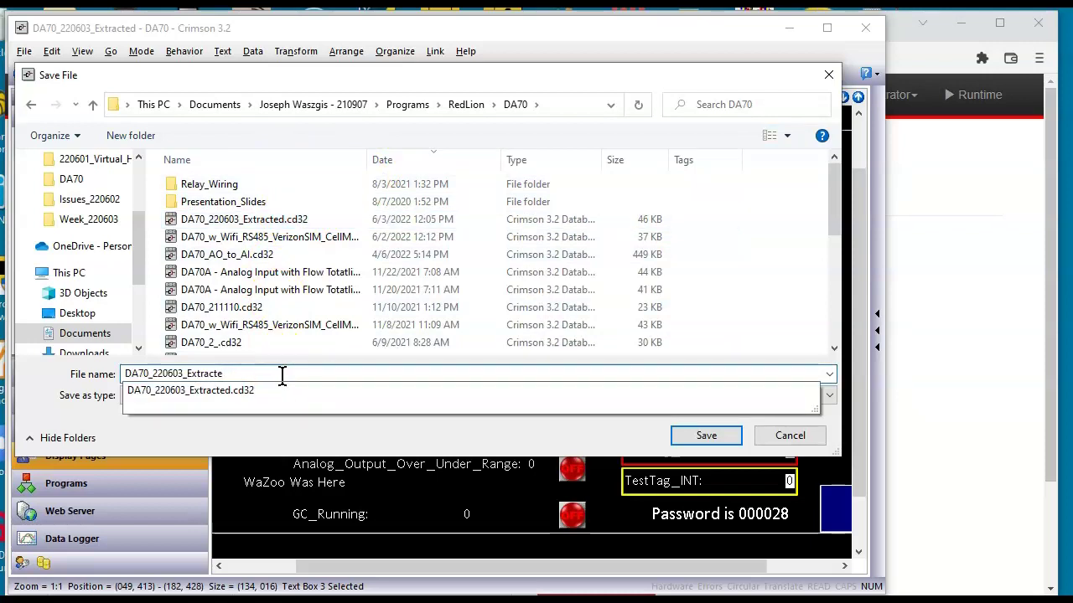
pyautogui.write('d_RevA')
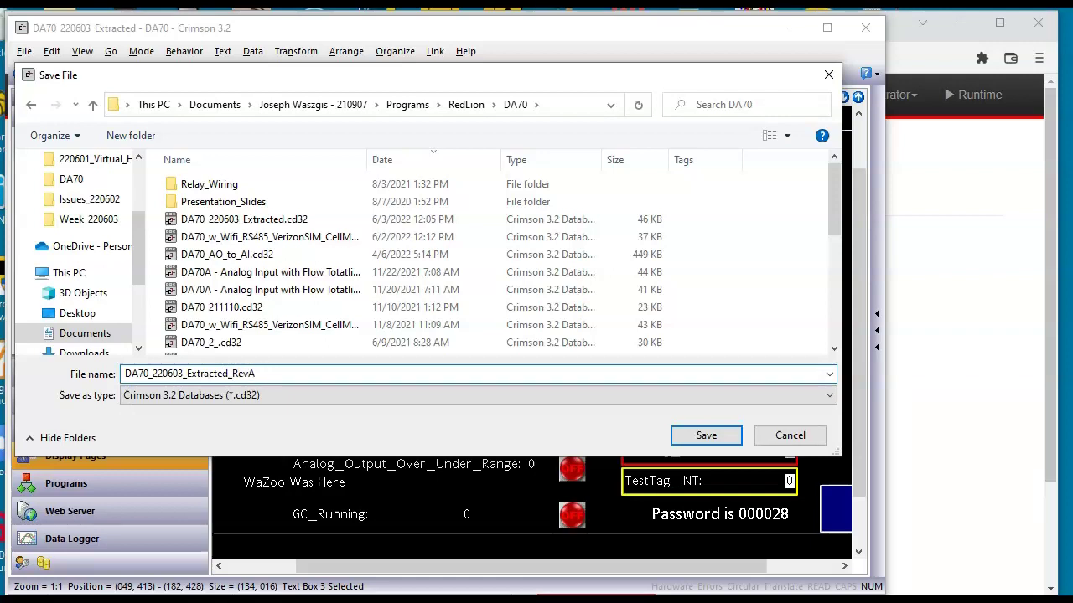
pyautogui.press('Return')
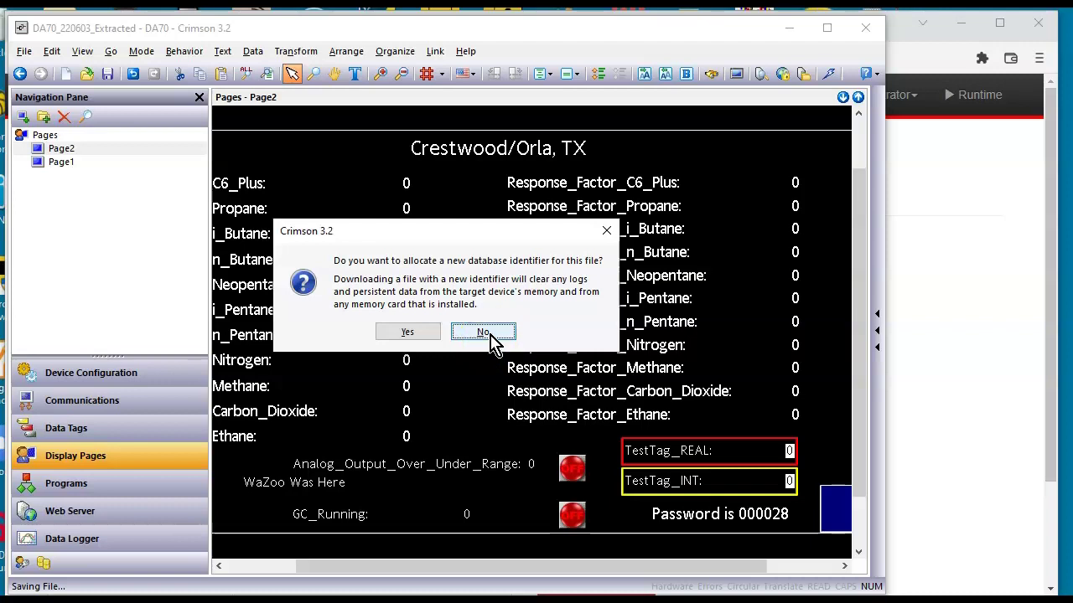
pyautogui.click(491, 336)
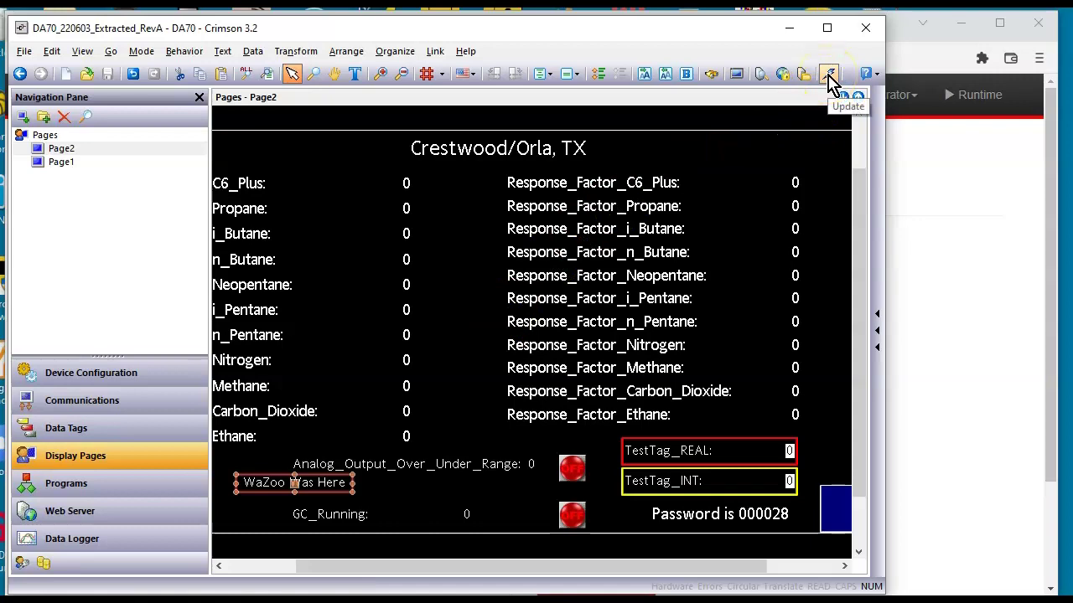
# Download the project to the DA70, approving the required firmware update, then return to its web page
pyautogui.click(827, 77)
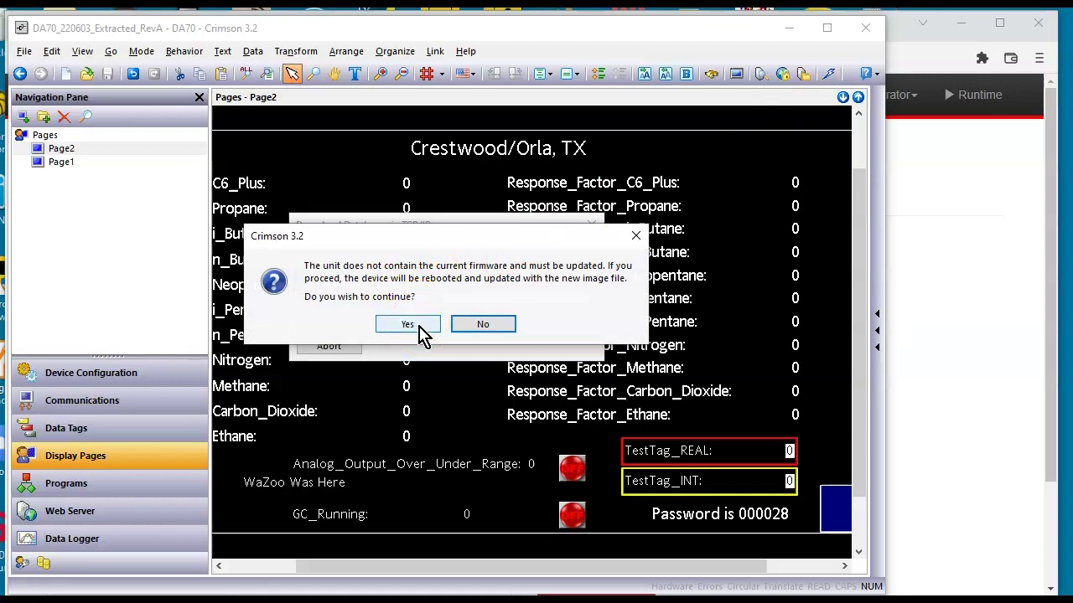
pyautogui.click(421, 332)
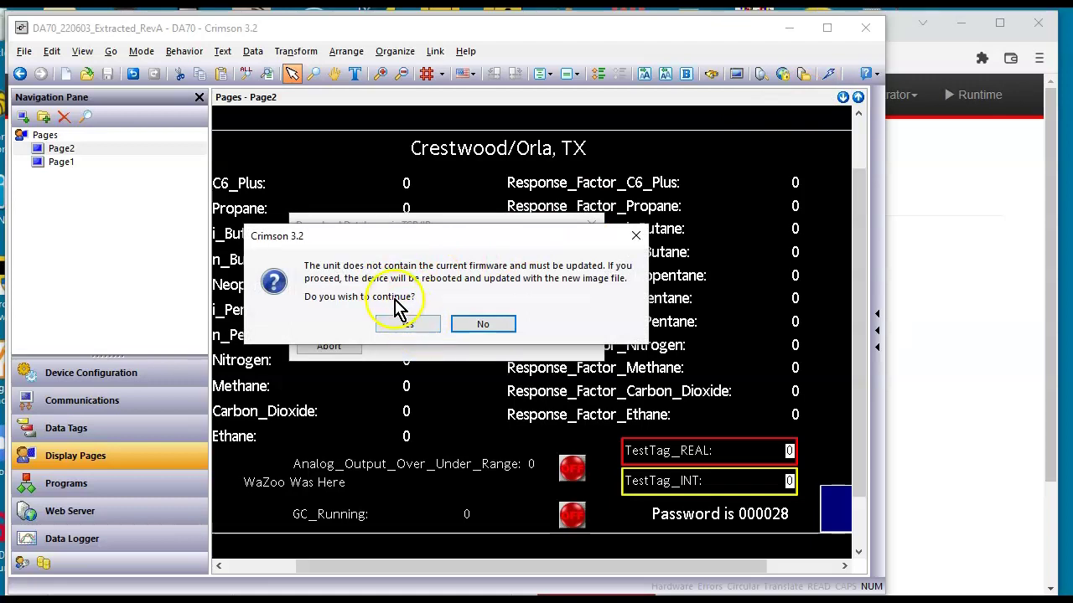
pyautogui.click(434, 332)
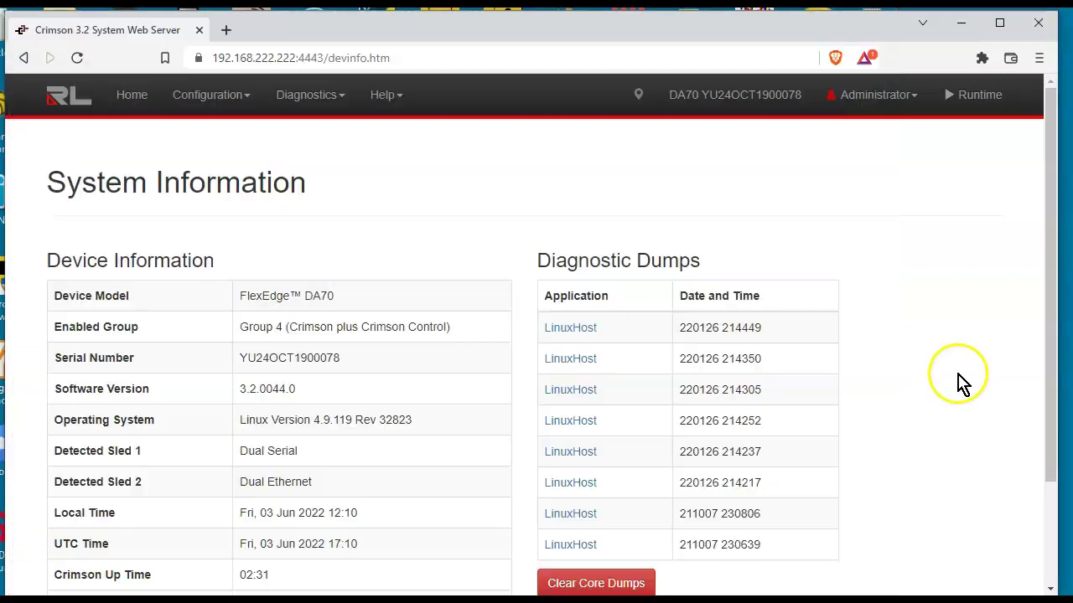
pyautogui.click(955, 377)
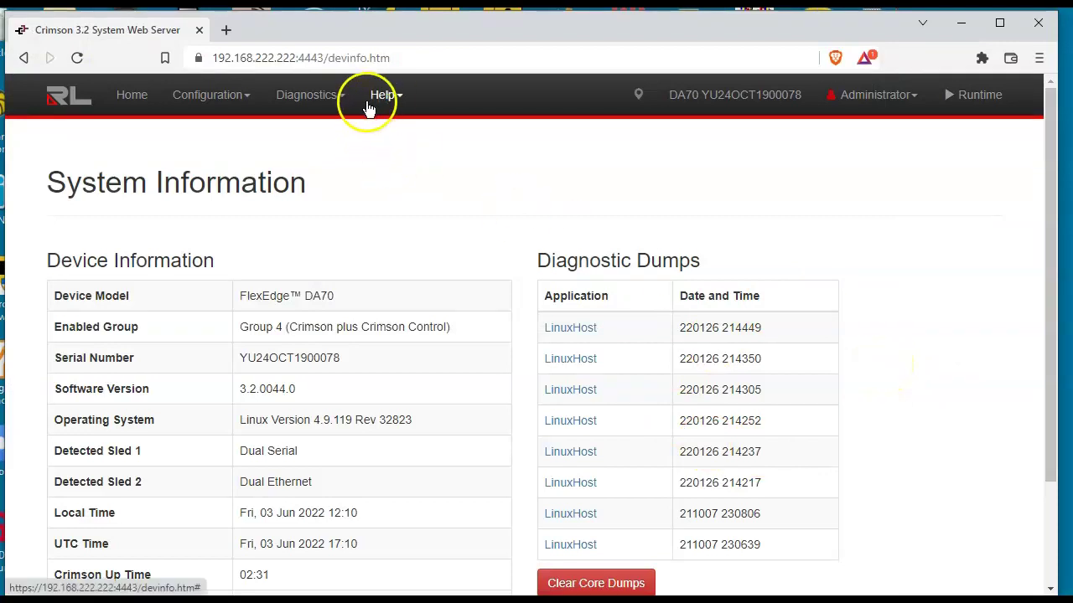
# Go from Home to the Runtime Enhanced Web Server and open the DA70's Remote View
pyautogui.click(132, 97)
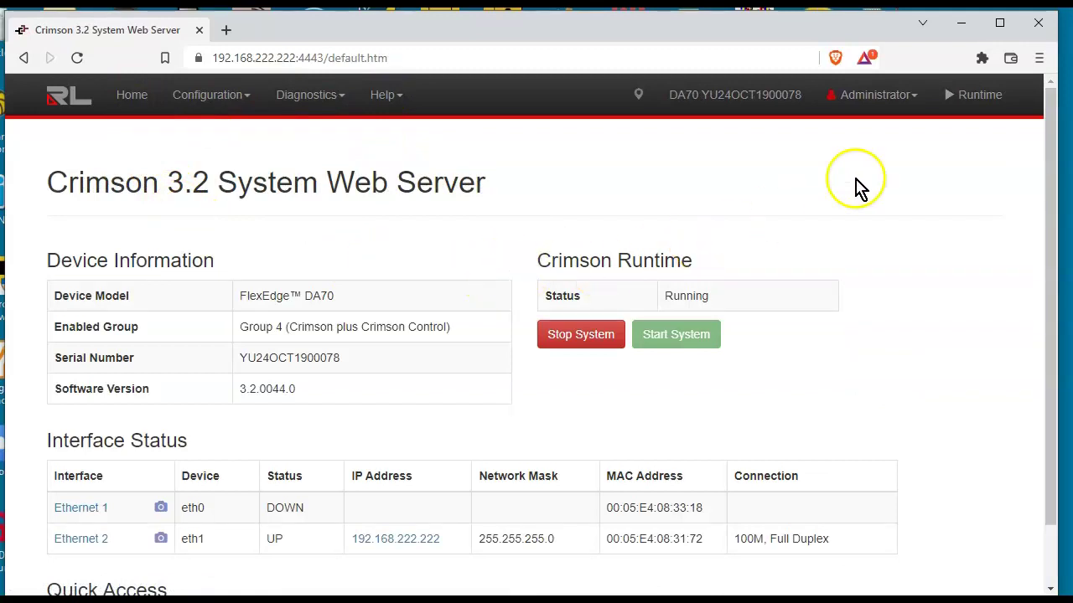
pyautogui.click(980, 104)
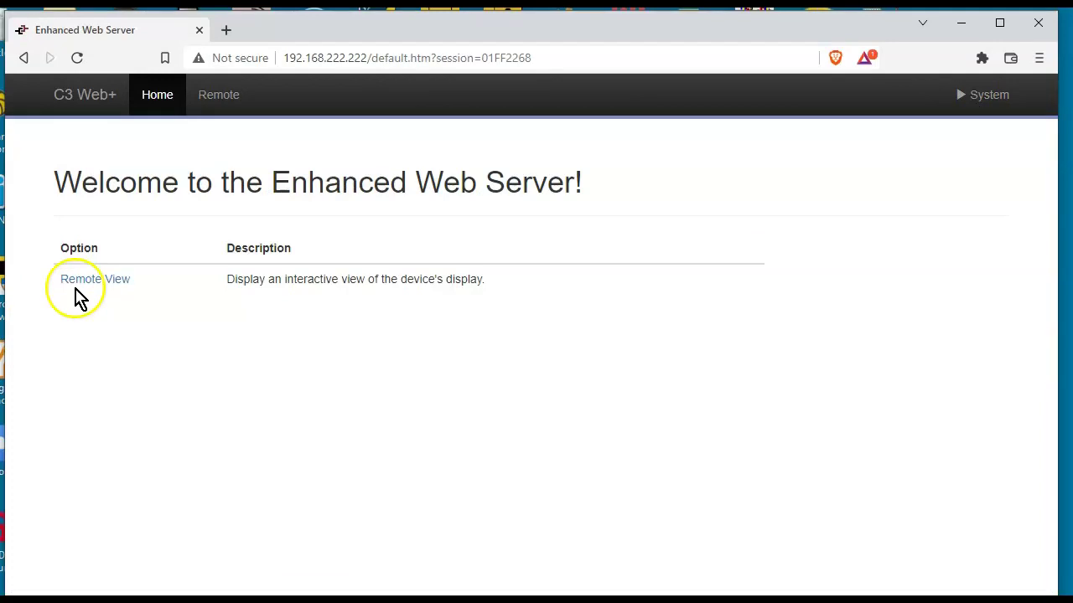
pyautogui.click(84, 284)
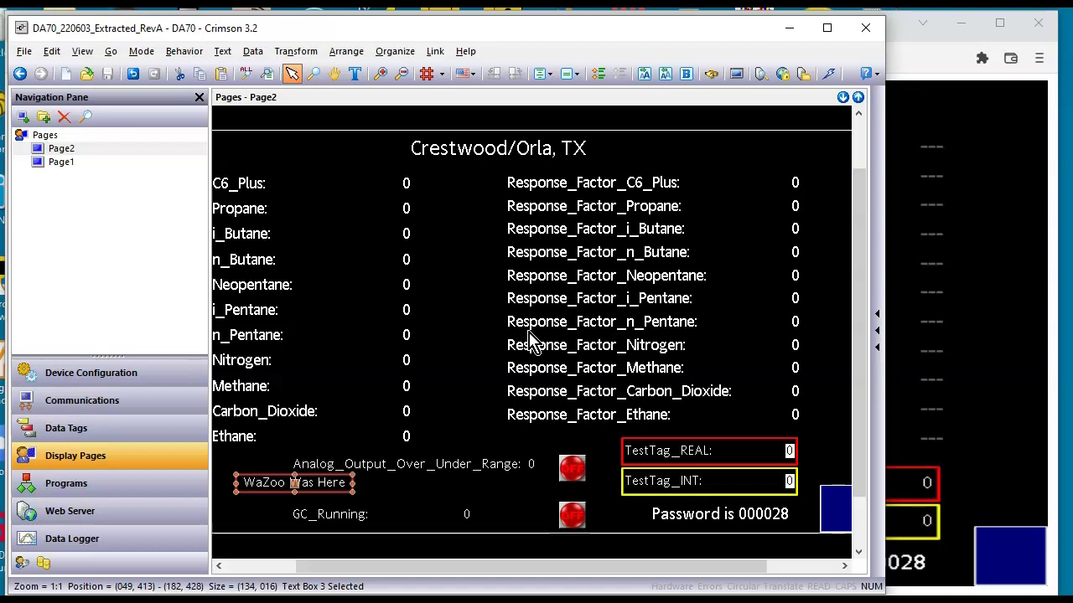
# Confirm the DA70 remote view shows 'WaZoo Was Here', then return to the Enhanced Web Server welcome page
pyautogui.click(997, 331)
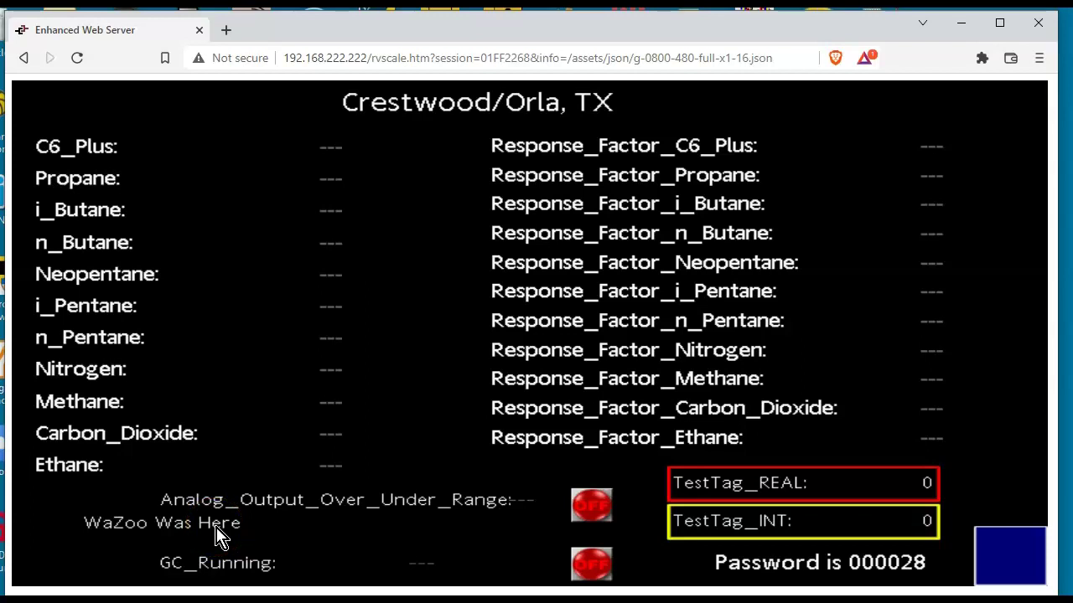
pyautogui.click(252, 533)
pyautogui.click(208, 240)
pyautogui.click(24, 58)
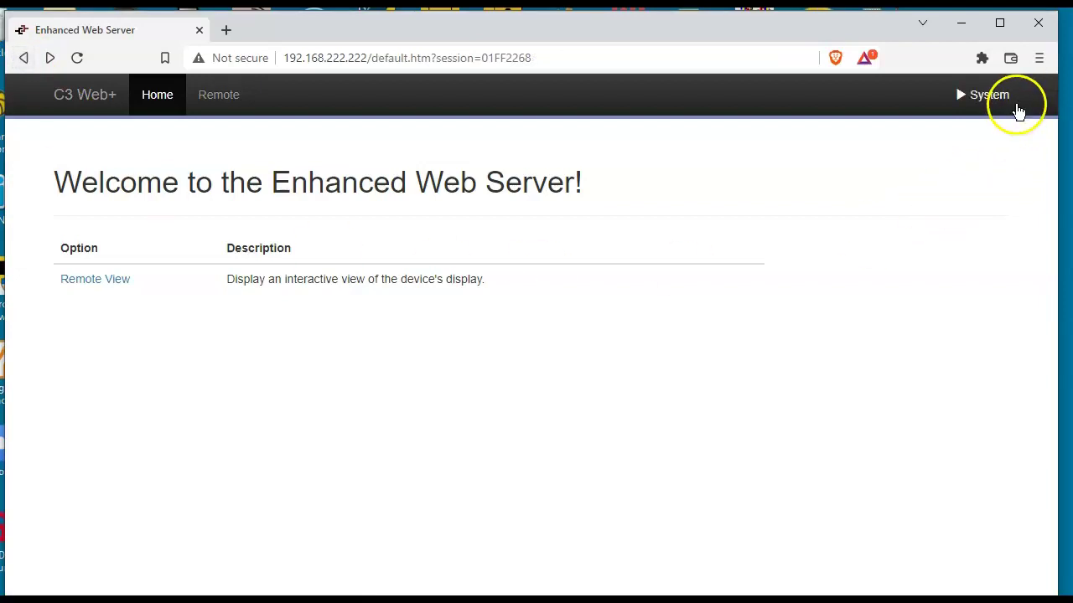
# Log on to the System Web Server with the user name and password
pyautogui.click(972, 107)
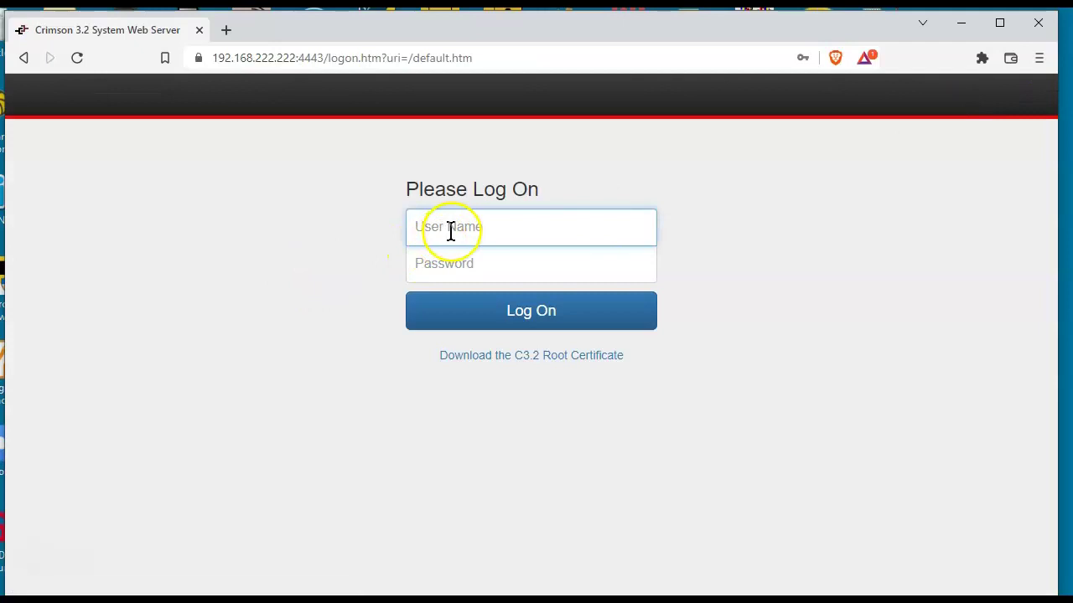
pyautogui.click(450, 232)
pyautogui.write('admin')
pyautogui.press('Tab')
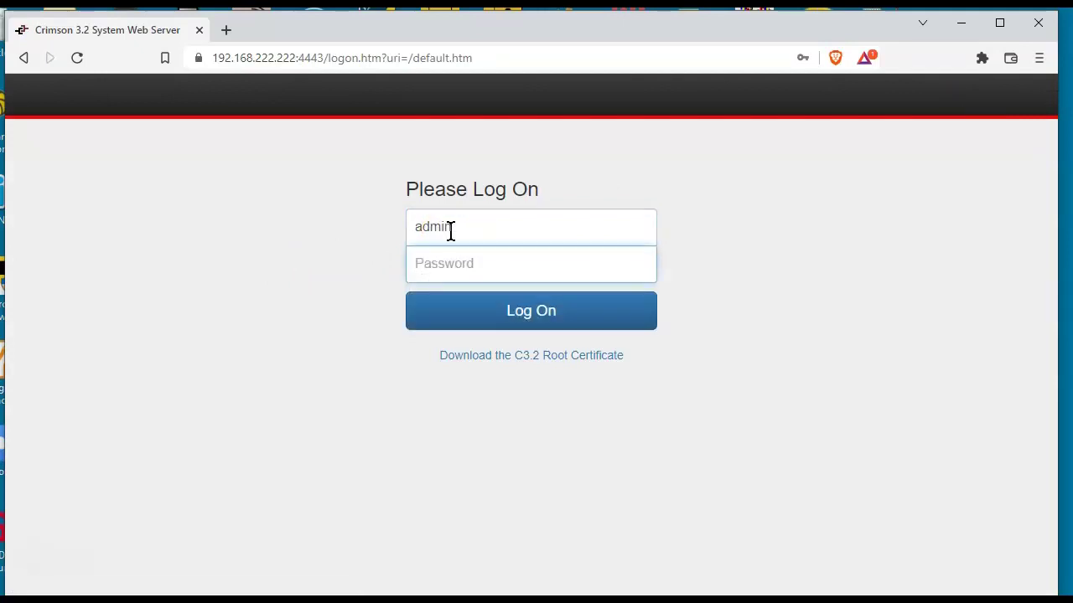
pyautogui.write('passwo')
pyautogui.press('Return')
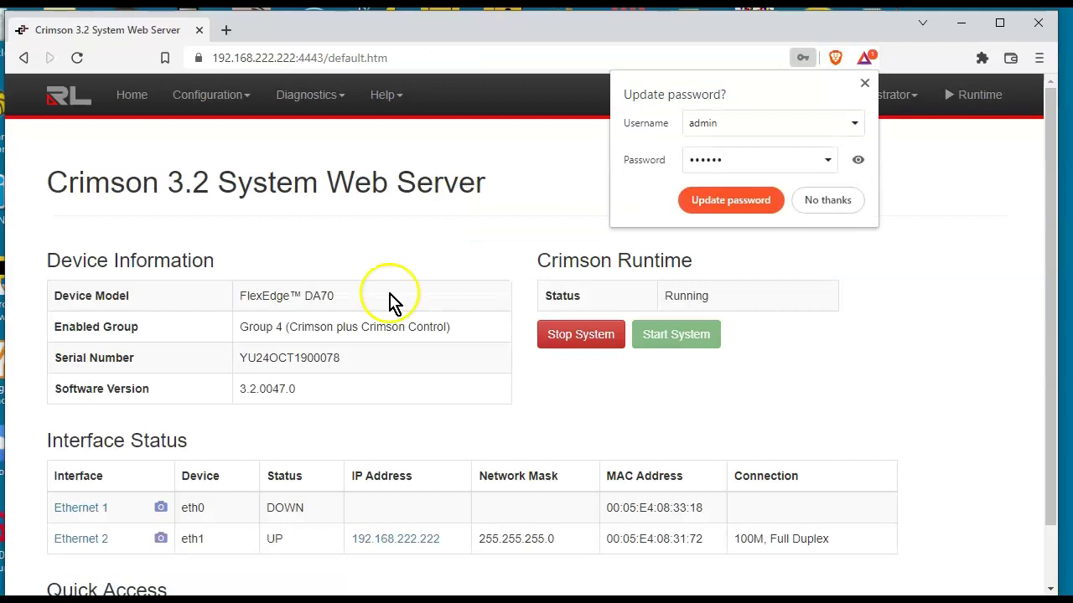
# Decline saving the password and open System Information, confirming software version 3.2.0047.0
pyautogui.rightClick(314, 388)
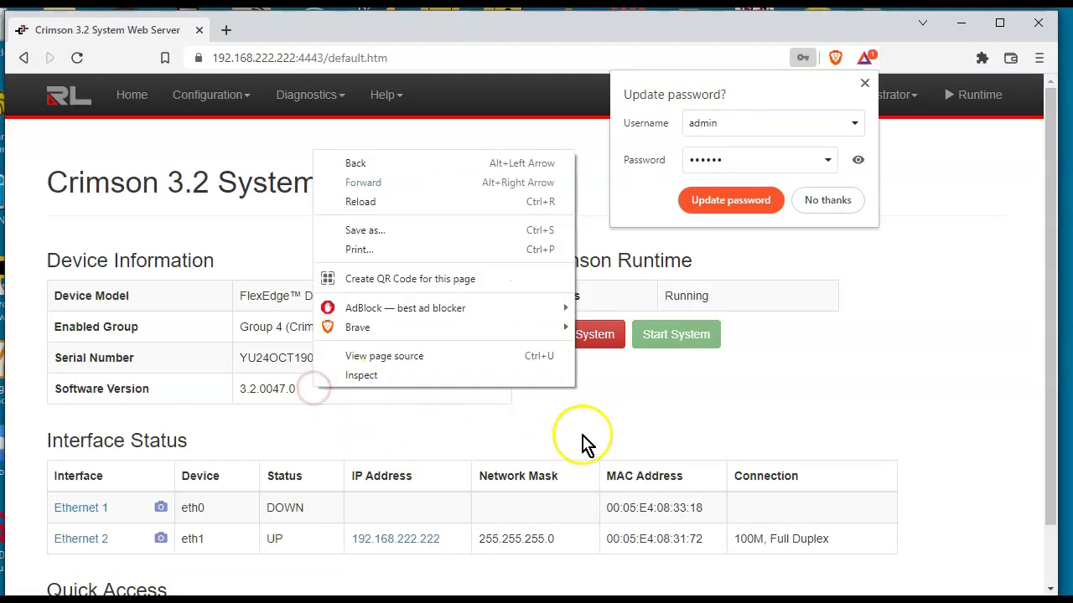
pyautogui.click(637, 408)
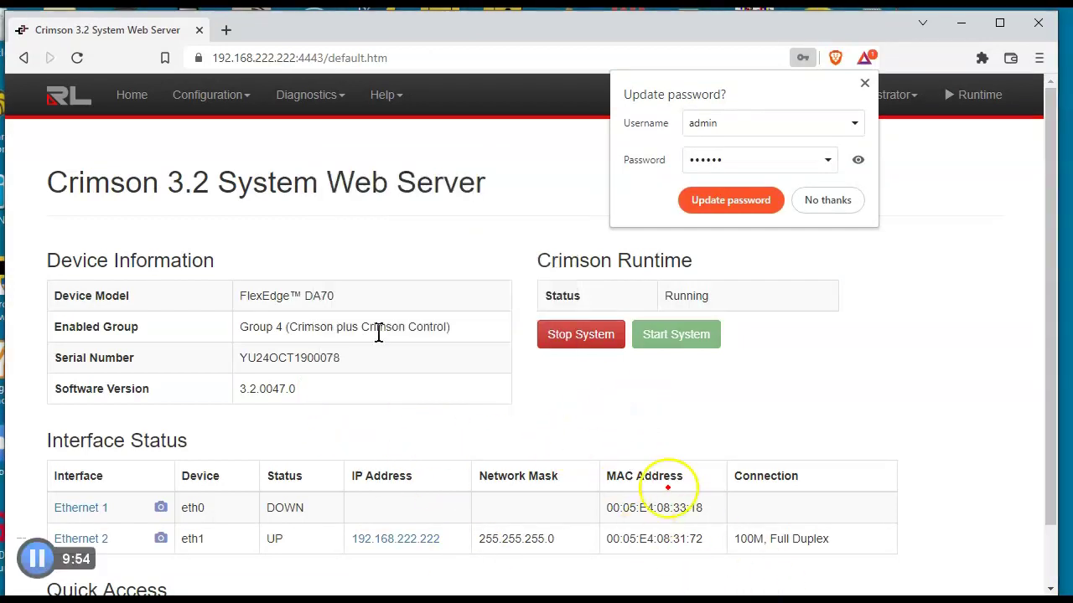
pyautogui.moveTo(668, 487)
pyautogui.mouseDown()
pyautogui.moveTo(431, 421)
pyautogui.moveTo(348, 366)
pyautogui.mouseUp()
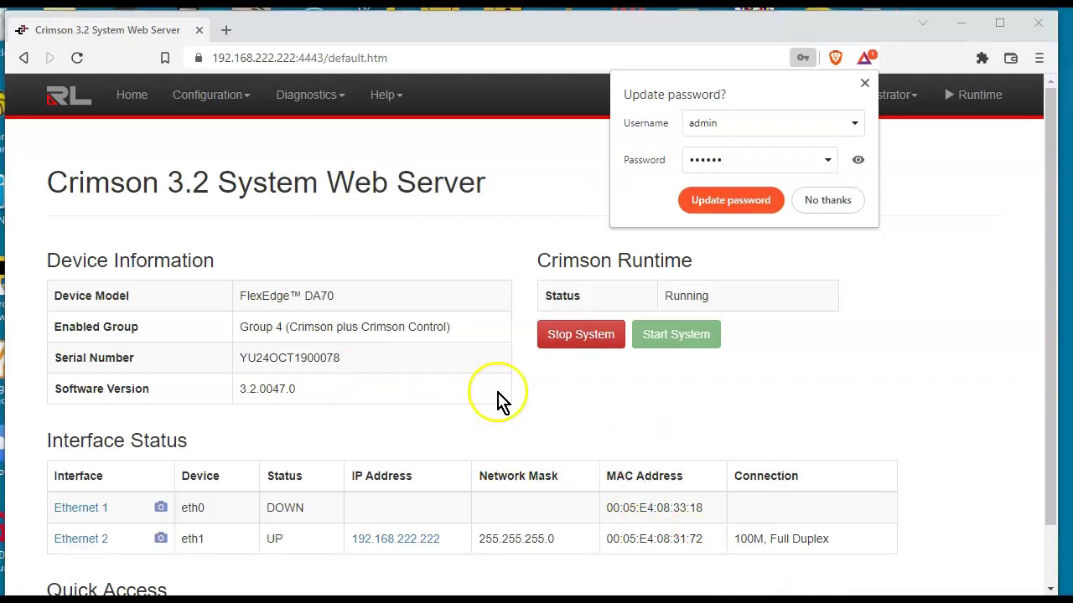
pyautogui.scroll(-1, 498, 402)
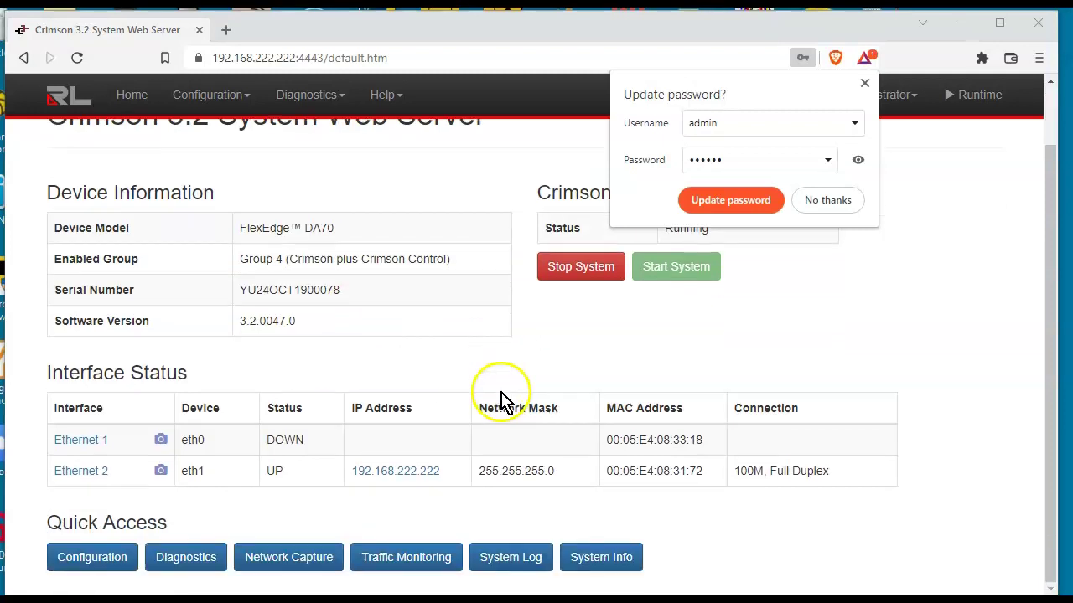
pyautogui.click(601, 570)
pyautogui.click(827, 200)
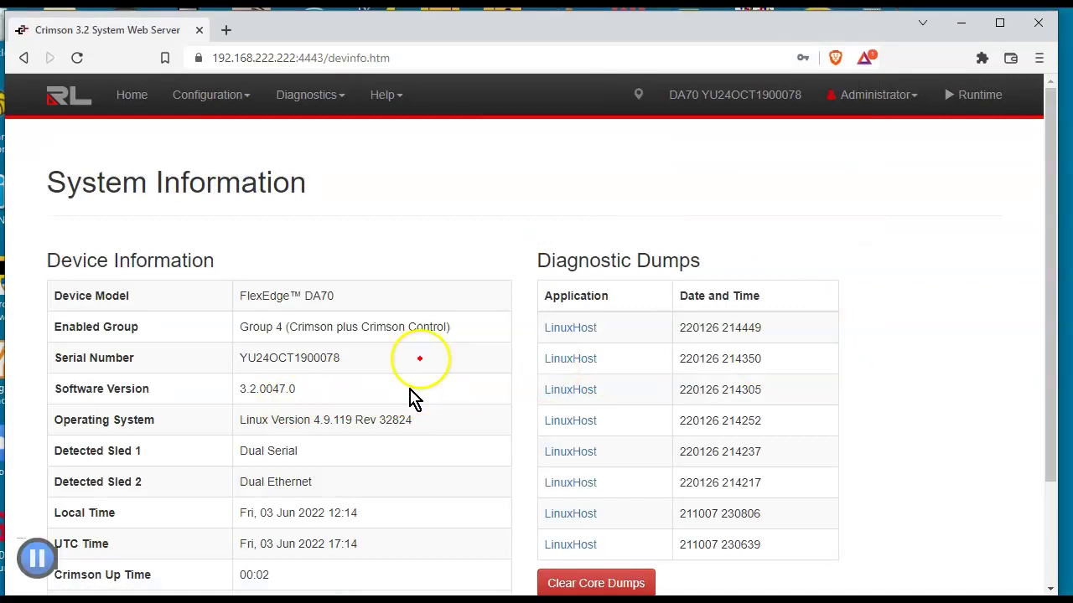
pyautogui.moveTo(571, 170)
pyautogui.mouseDown()
pyautogui.moveTo(388, 265)
pyautogui.moveTo(300, 371)
pyautogui.mouseUp()
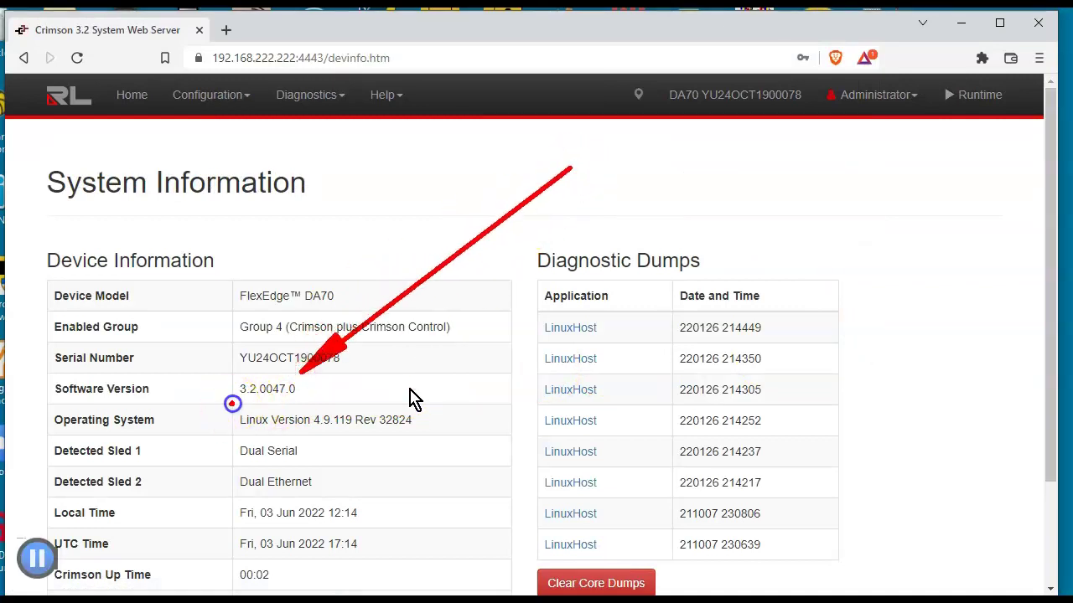
pyautogui.moveTo(229, 406)
pyautogui.mouseDown()
pyautogui.moveTo(297, 404)
pyautogui.moveTo(313, 391)
pyautogui.moveTo(221, 389)
pyautogui.mouseUp()
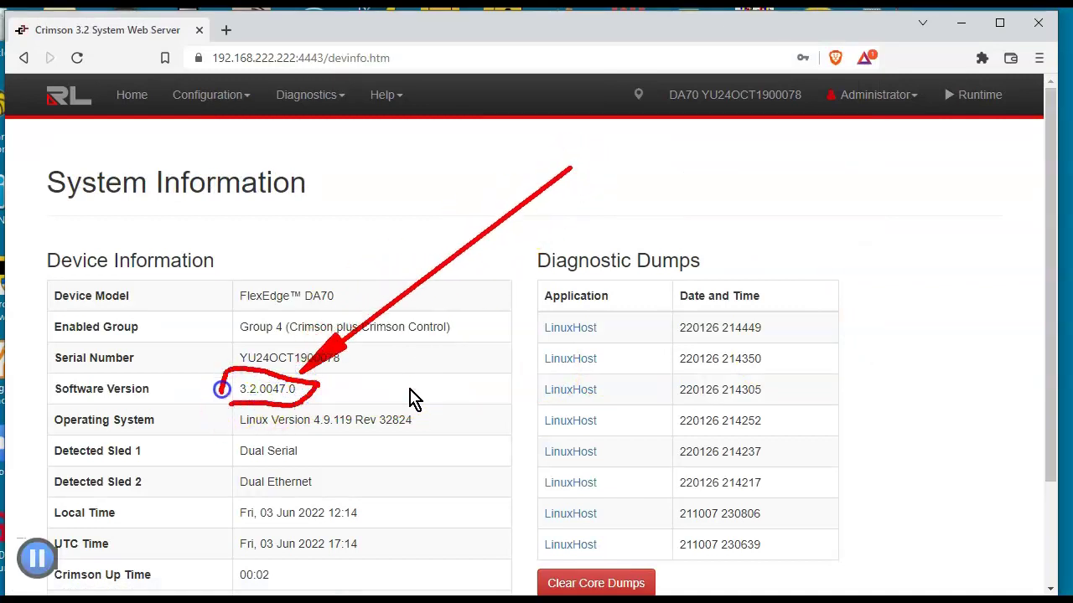
pyautogui.press('Escape')
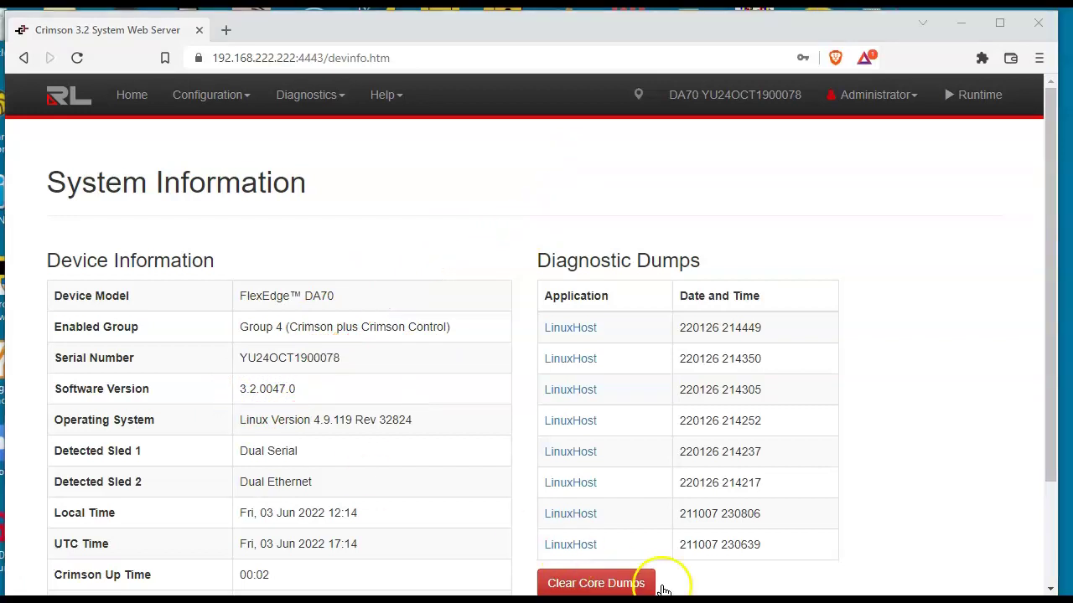
pyautogui.hotkey('alt', 'Tab')
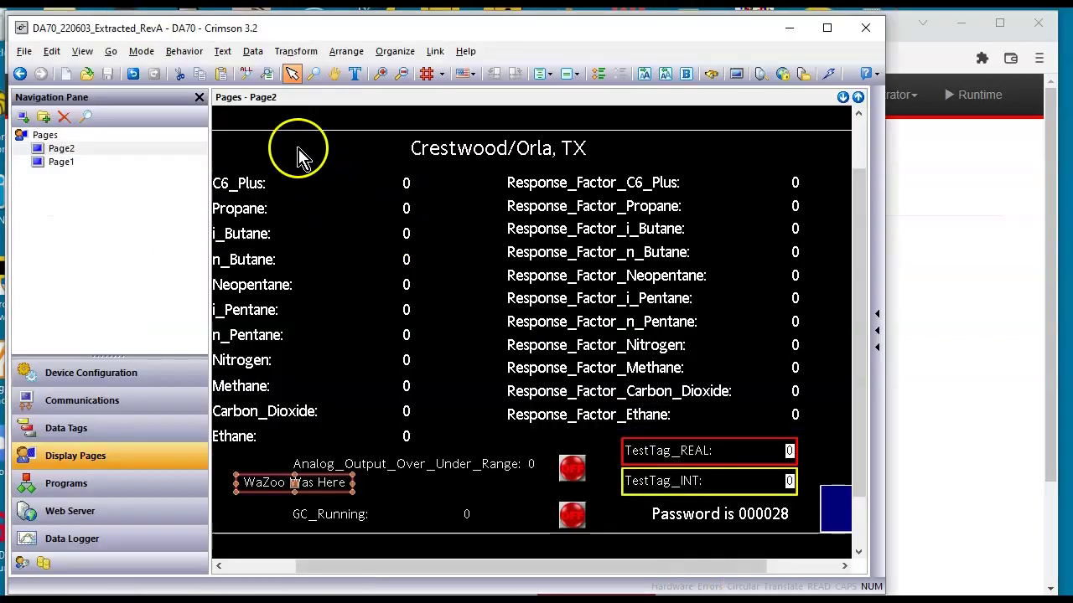
pyautogui.click(467, 52)
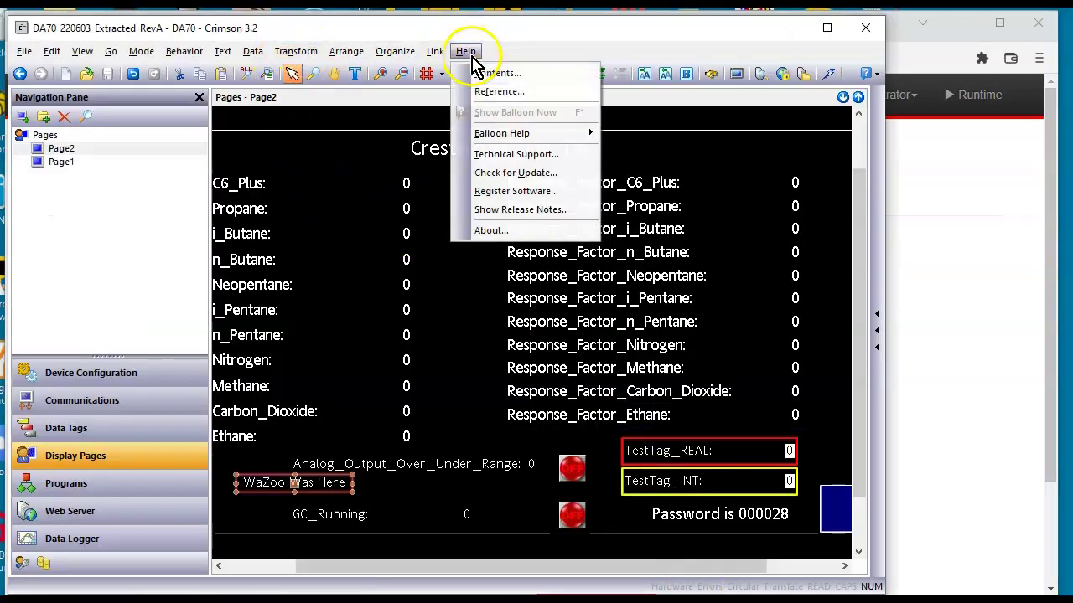
pyautogui.click(494, 232)
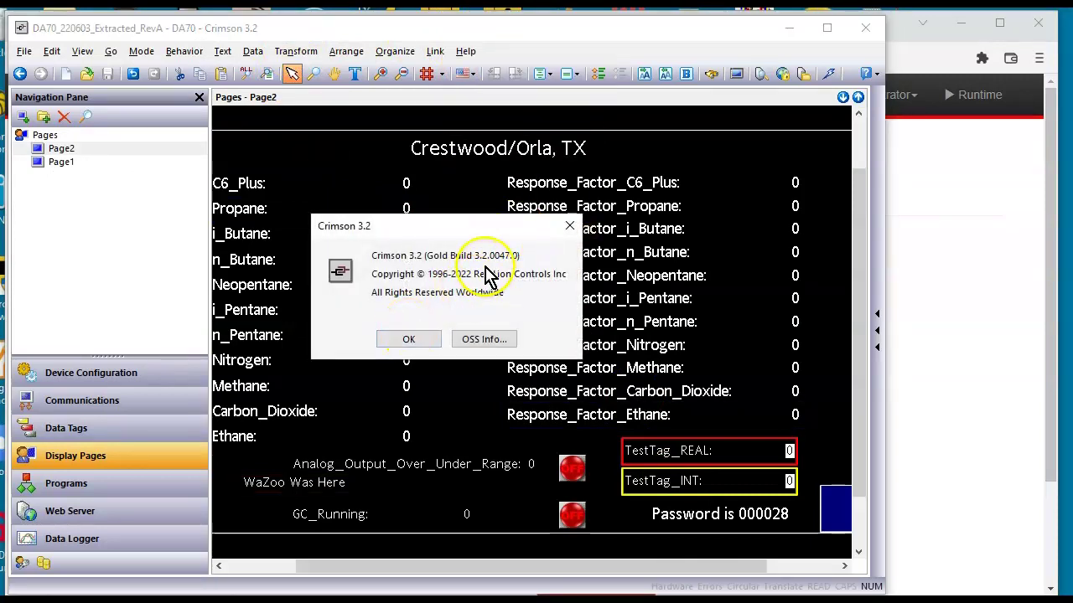
pyautogui.click(413, 339)
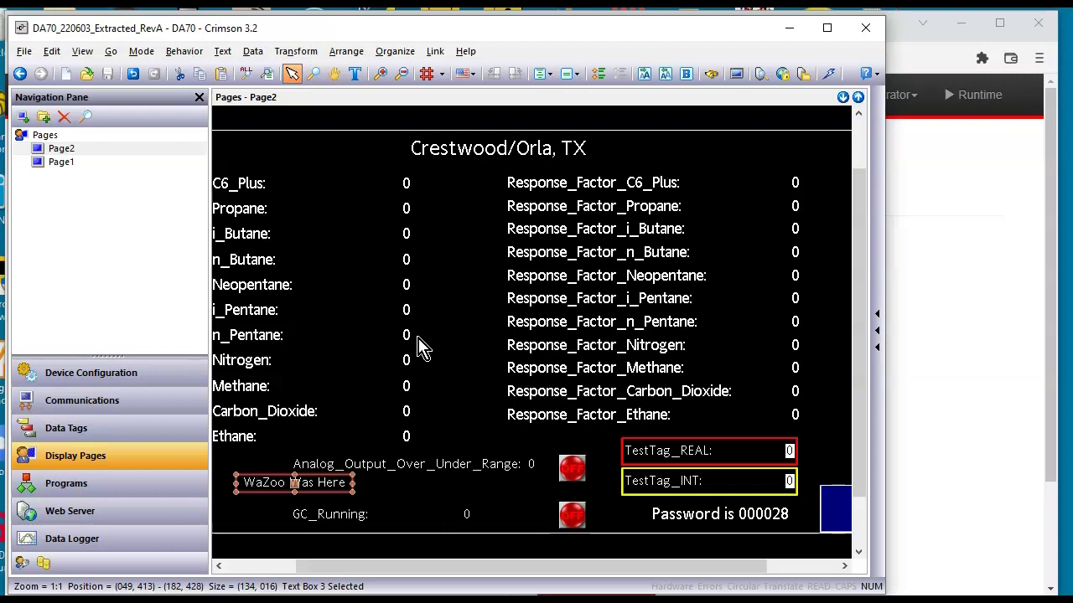
# Nudge the Analog_Output_Over_Under_Range box upward and move Page1 above Page2 in the page list
pyautogui.moveTo(479, 472)
pyautogui.mouseDown()
pyautogui.moveTo(491, 460)
pyautogui.moveTo(494, 469)
pyautogui.mouseUp()
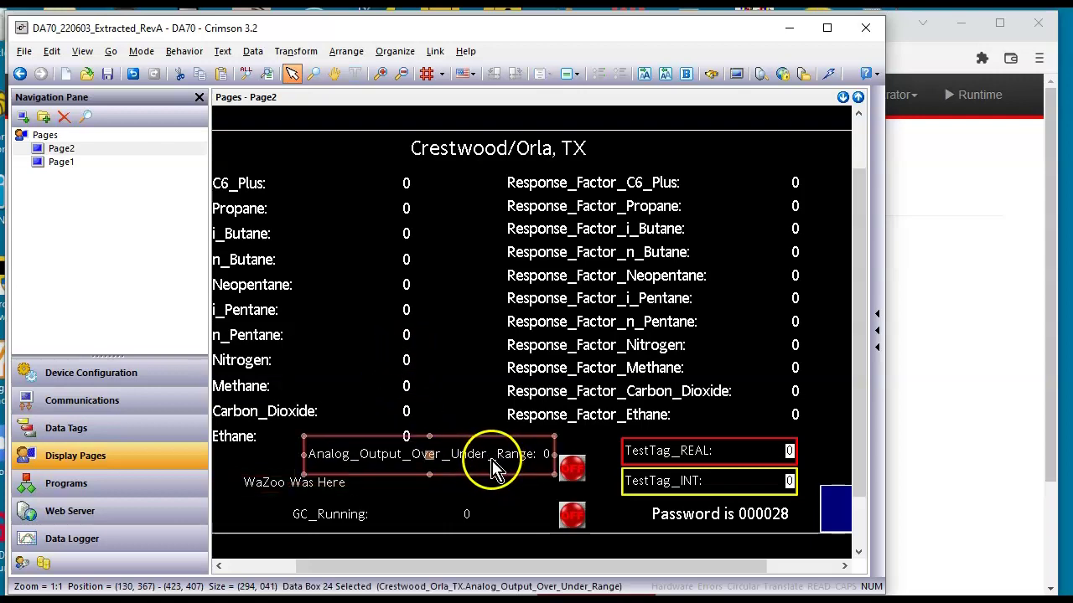
pyautogui.click(62, 162)
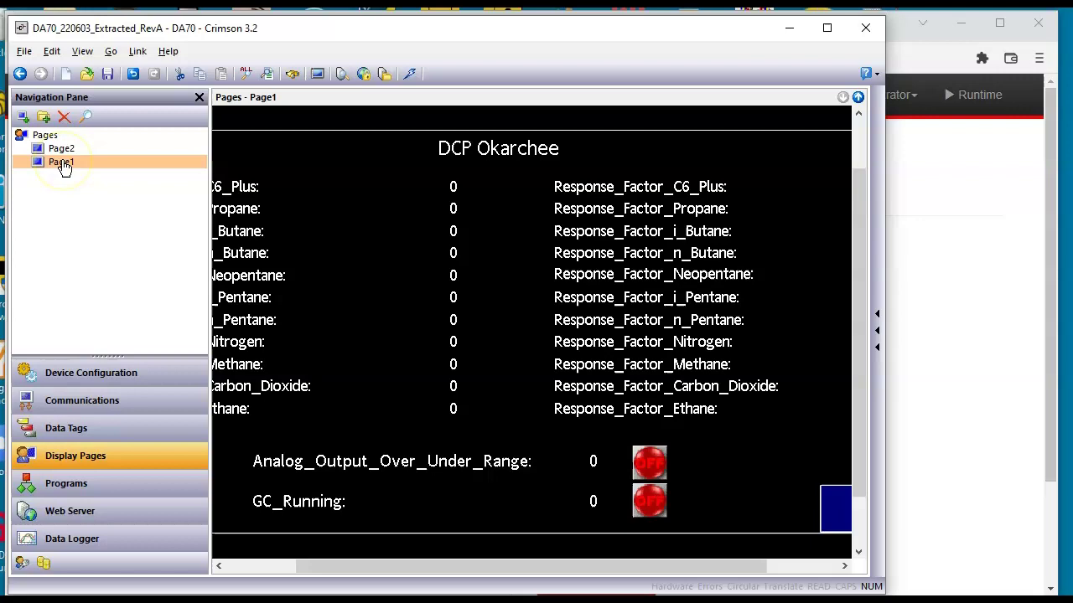
pyautogui.moveTo(65, 166)
pyautogui.mouseDown()
pyautogui.moveTo(80, 150)
pyautogui.moveTo(69, 170)
pyautogui.moveTo(67, 146)
pyautogui.mouseUp()
# Add a new blank Page3 and set its Fill Color to Yellow
pyautogui.click(23, 118)
pyautogui.click(414, 270)
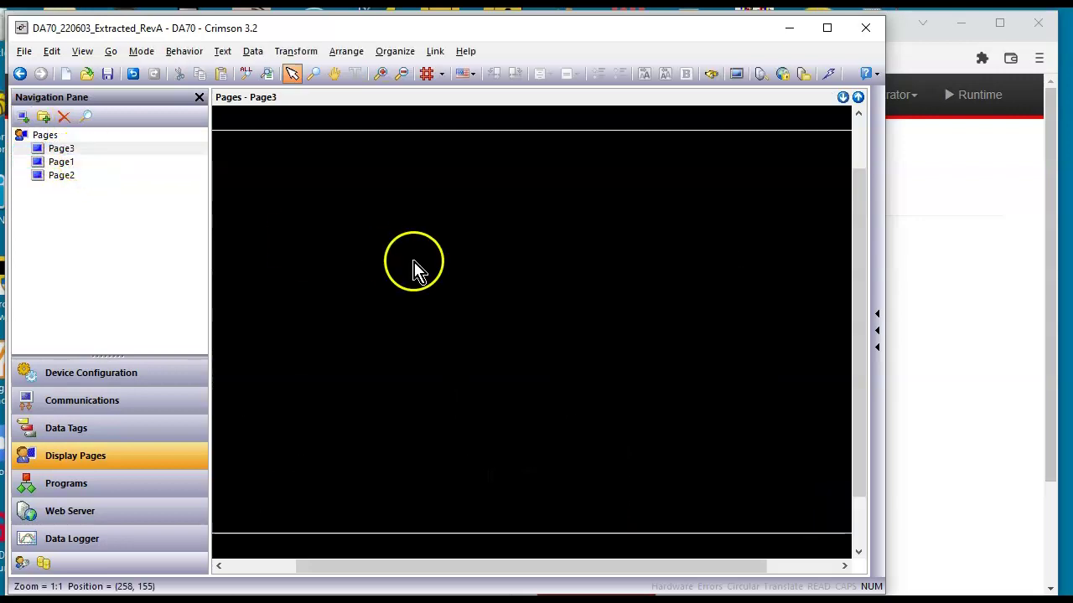
pyautogui.rightClick(415, 270)
pyautogui.click(441, 313)
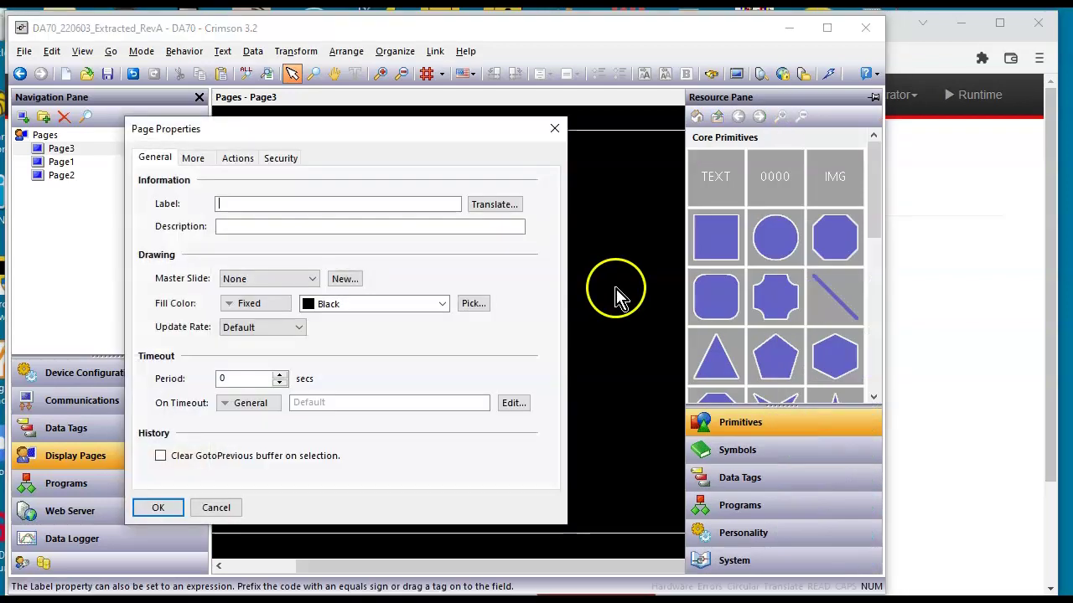
pyautogui.click(419, 305)
pyautogui.click(409, 323)
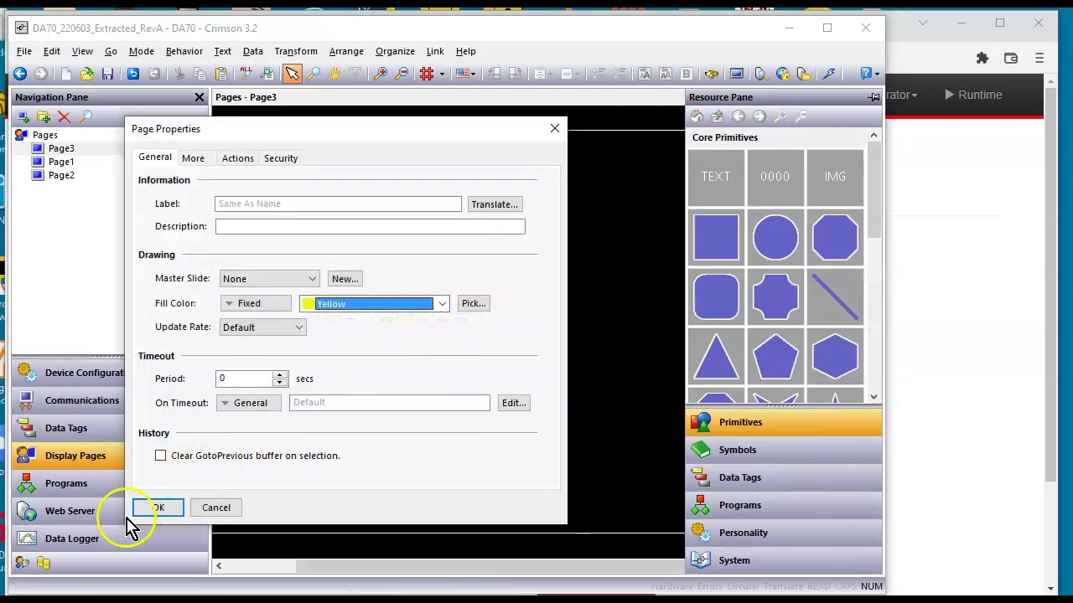
pyautogui.click(155, 507)
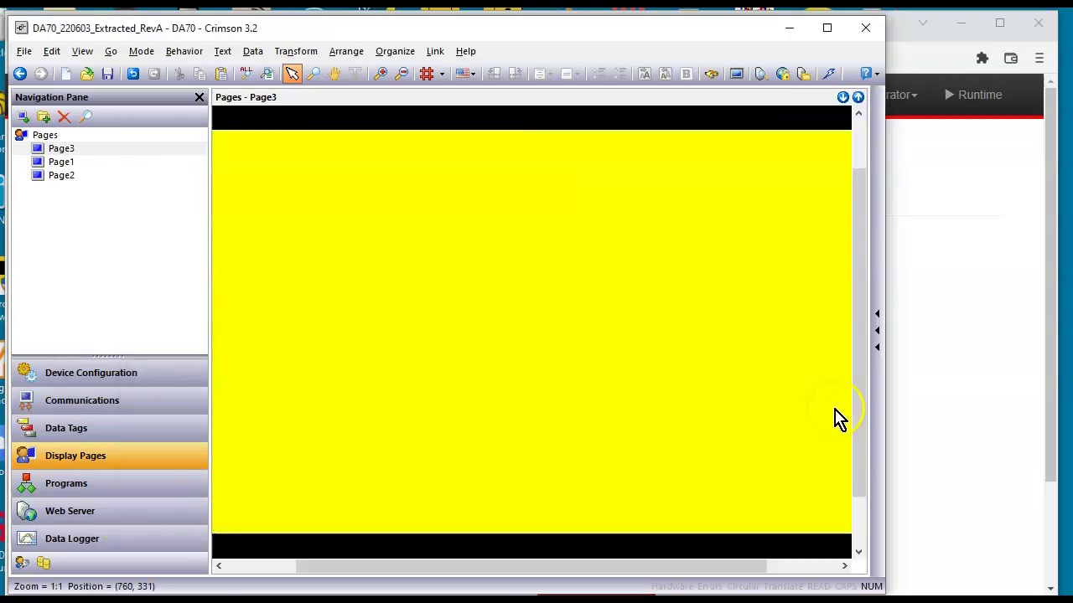
pyautogui.click(879, 433)
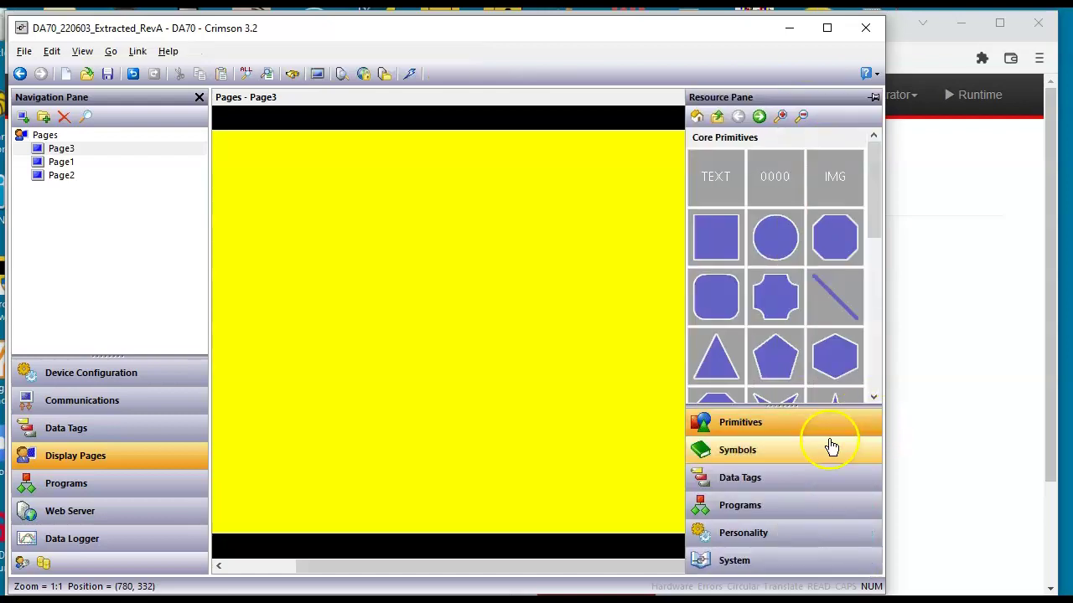
# Place a GetNetIp data box from System Functions > Network at the page's top-left
pyautogui.click(750, 572)
pyautogui.click(702, 164)
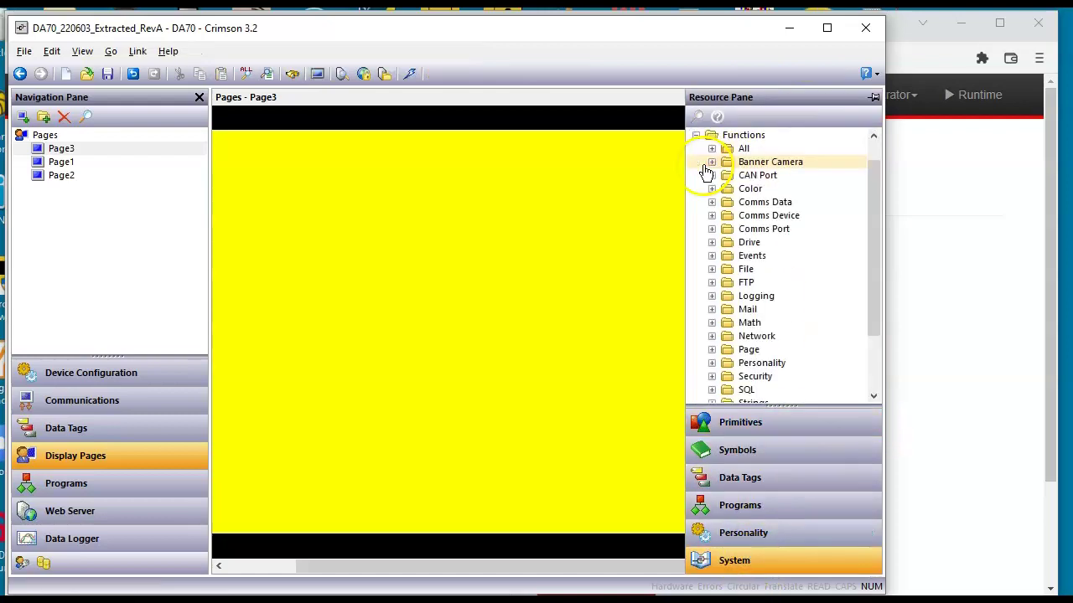
pyautogui.click(711, 337)
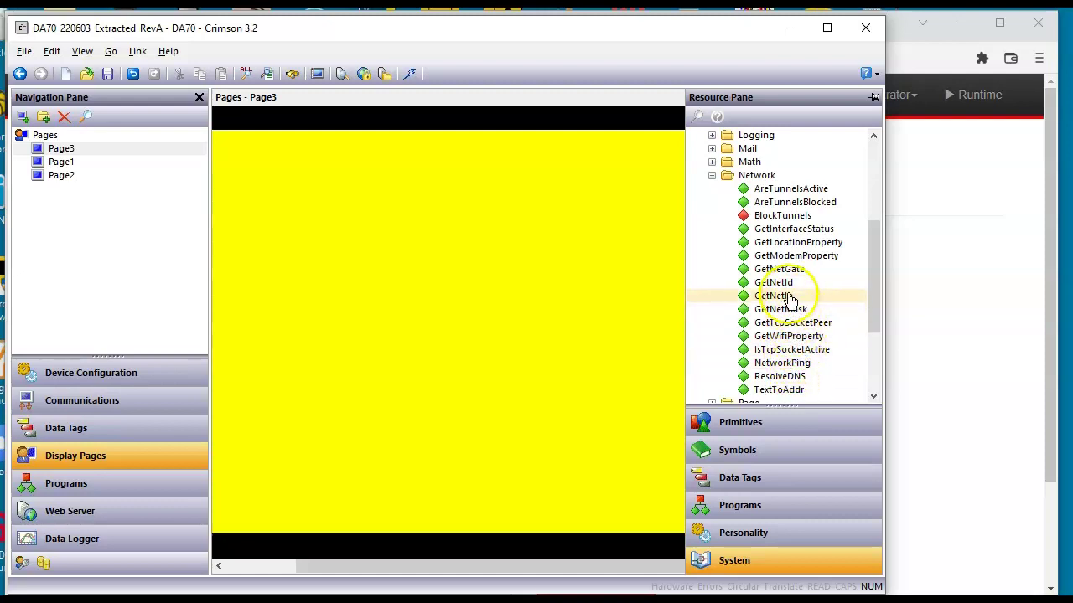
pyautogui.moveTo(788, 297); pyautogui.dragTo(318, 204)
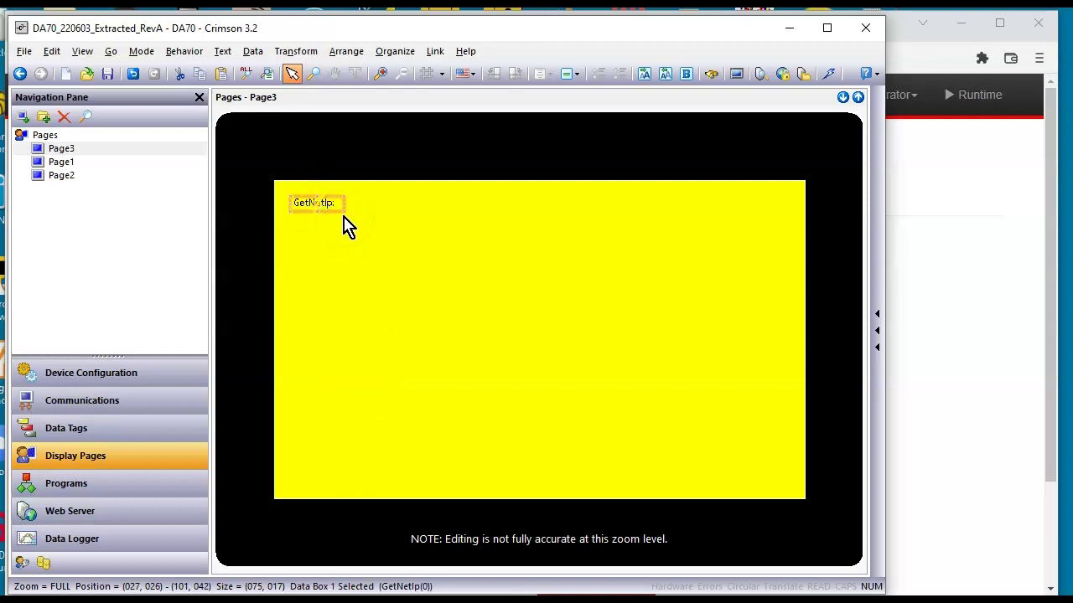
# Widen the GetNetIp data box to the right
pyautogui.click(352, 217)
pyautogui.click(321, 206)
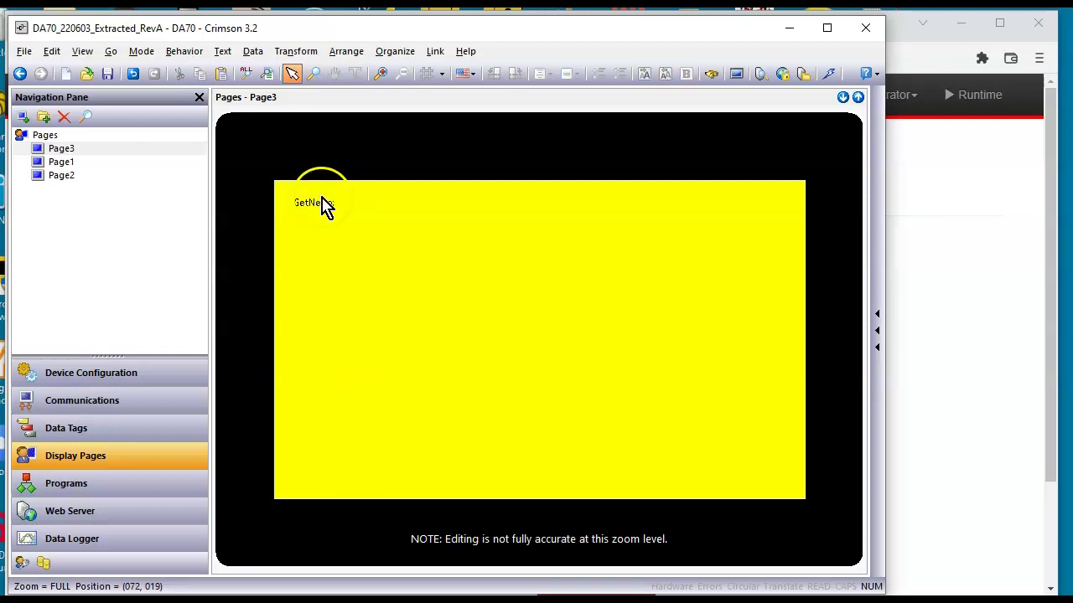
pyautogui.click(333, 212)
pyautogui.click(345, 202)
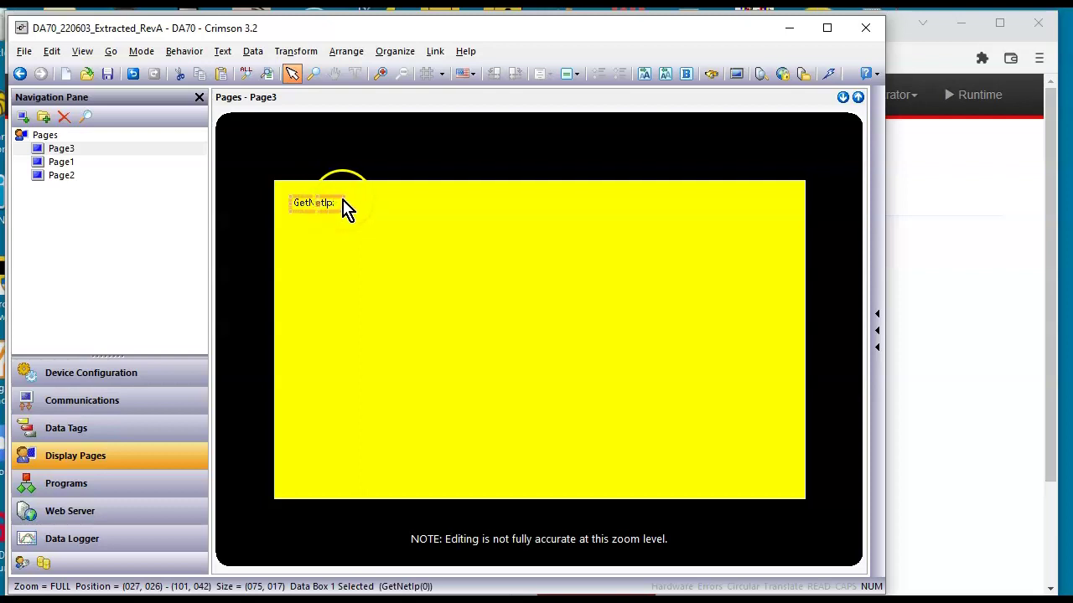
pyautogui.moveTo(345, 202); pyautogui.dragTo(444, 201)
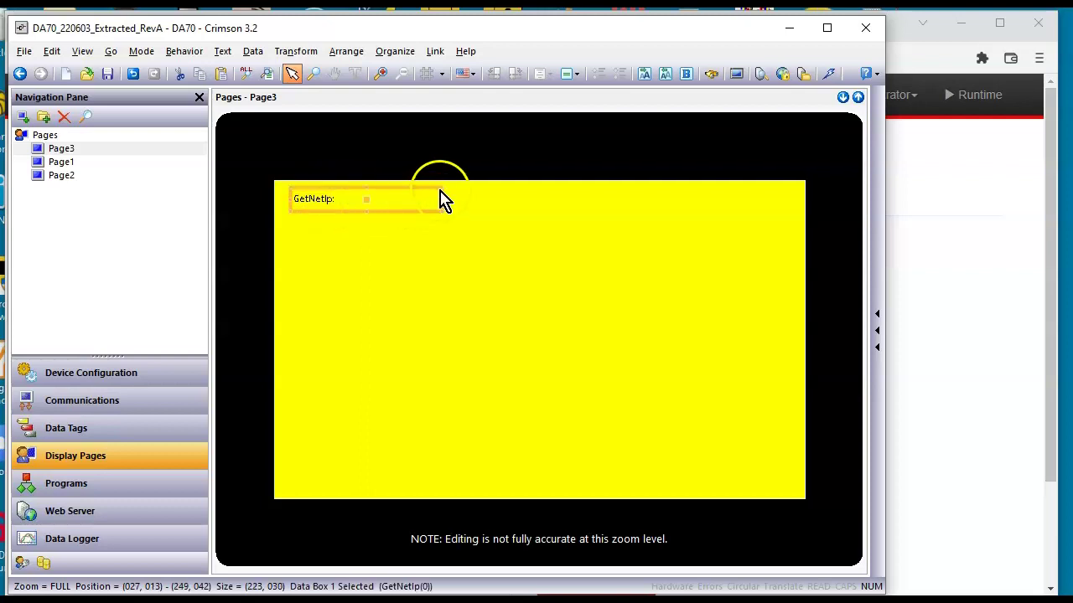
pyautogui.click(445, 232)
# Make the box text bold Hei 24, widen it further, and review its properties
pyautogui.click(419, 206)
pyautogui.click(471, 208)
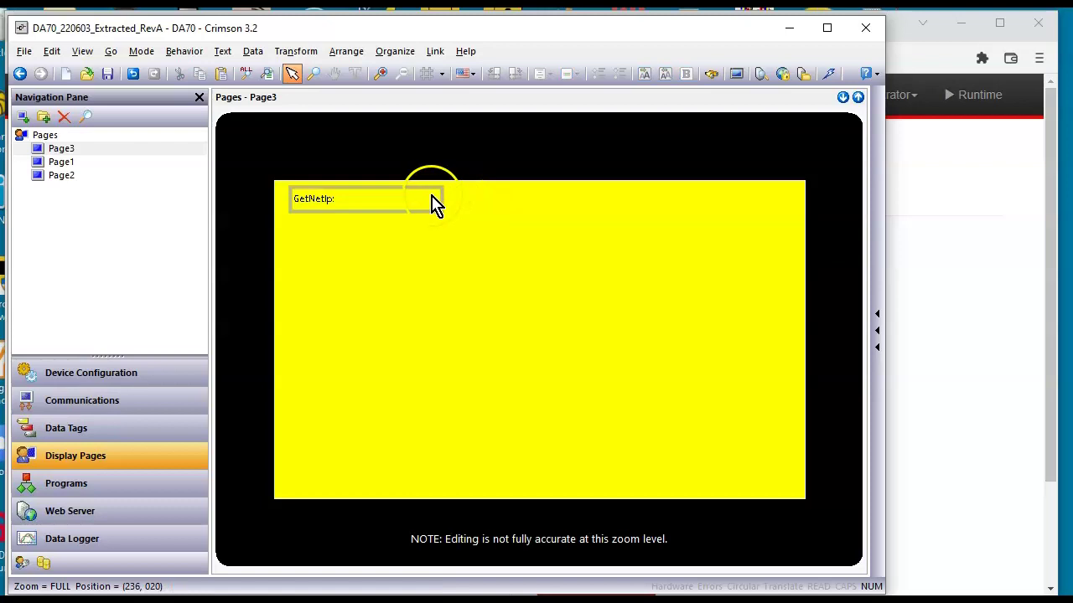
pyautogui.click(434, 203)
pyautogui.click(484, 191)
pyautogui.click(484, 191)
pyautogui.click(522, 189)
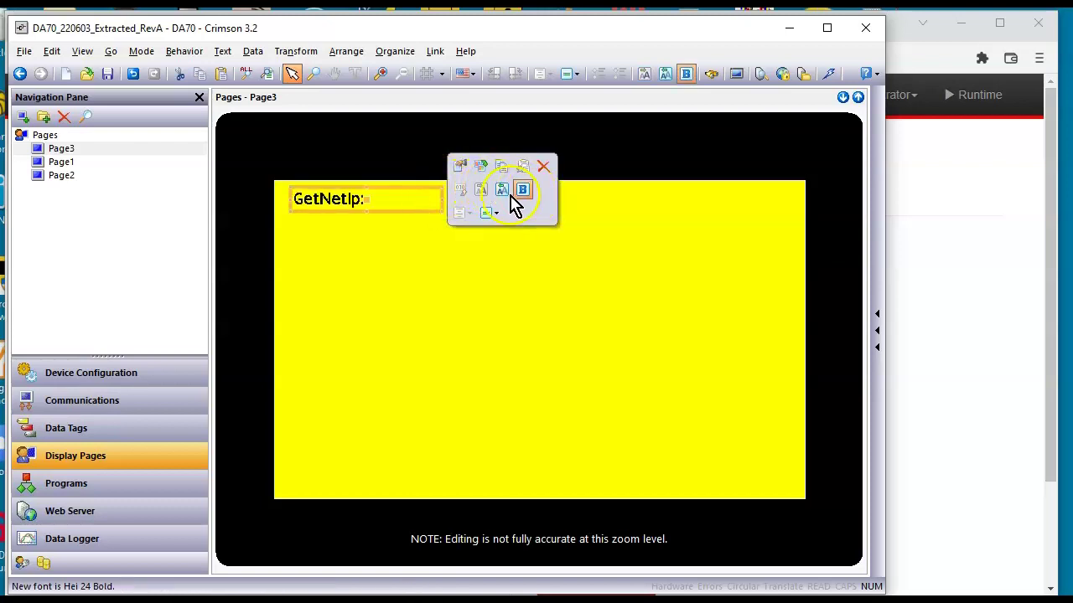
pyautogui.moveTo(442, 200); pyautogui.dragTo(503, 206)
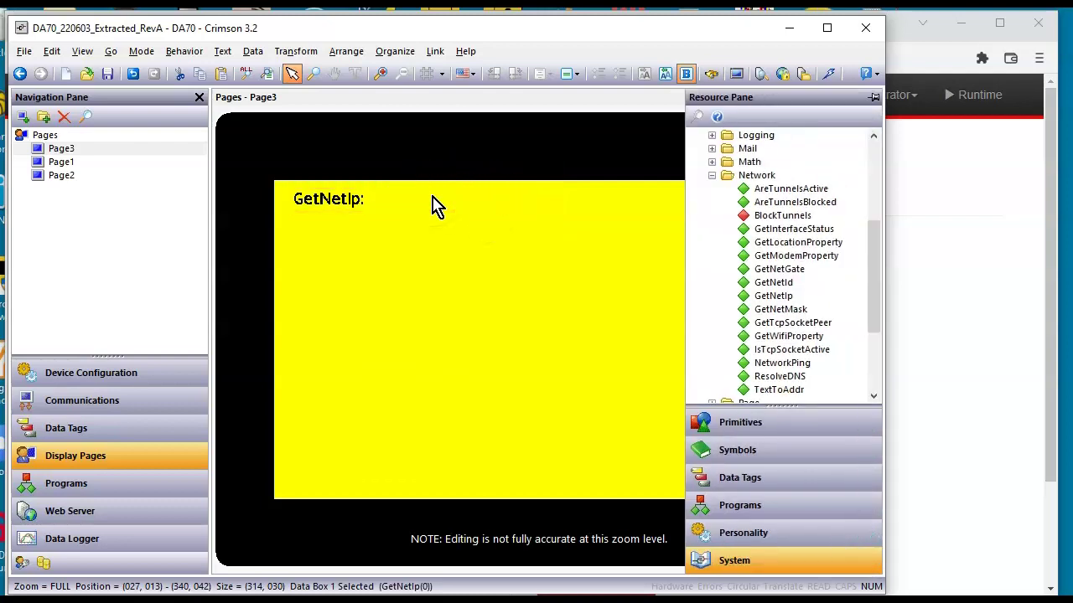
pyautogui.doubleClick(435, 206)
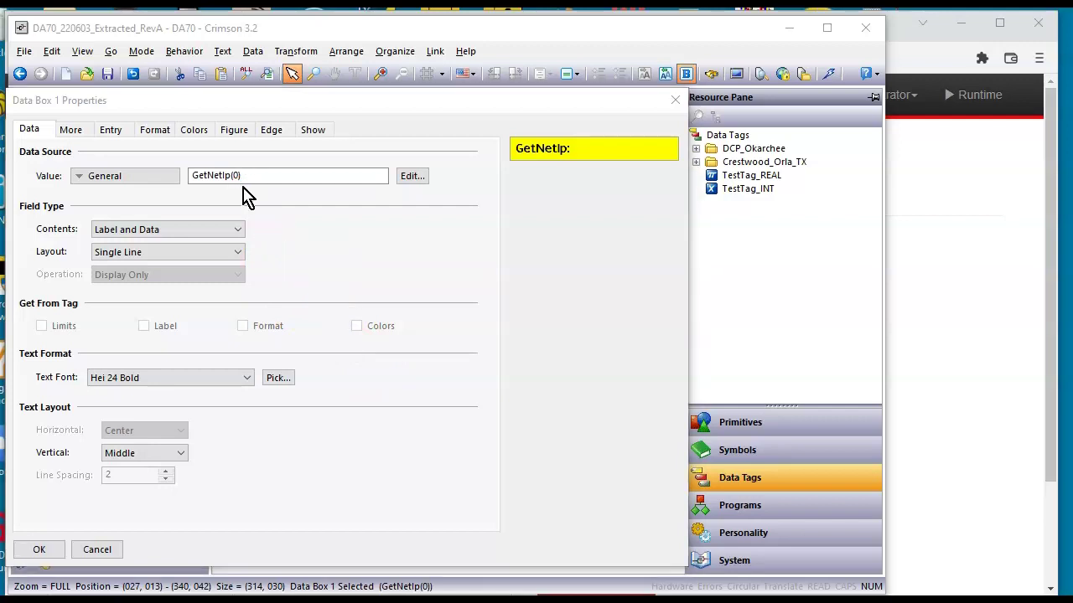
pyautogui.click(66, 549)
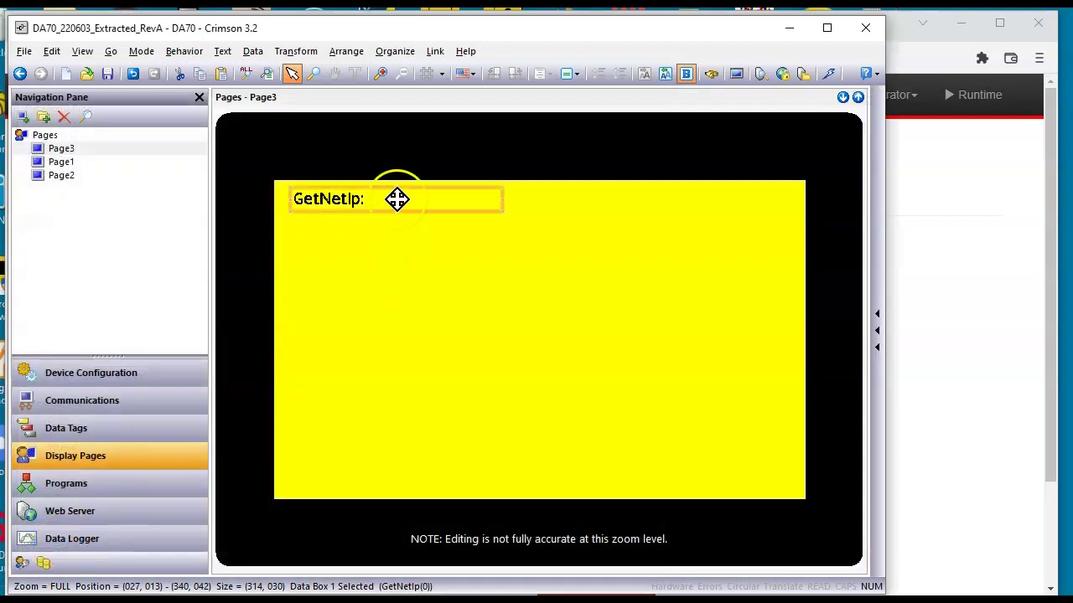
# Smart-duplicate the GetNetIp box twice, stacking two copies below it
pyautogui.rightClick(398, 206)
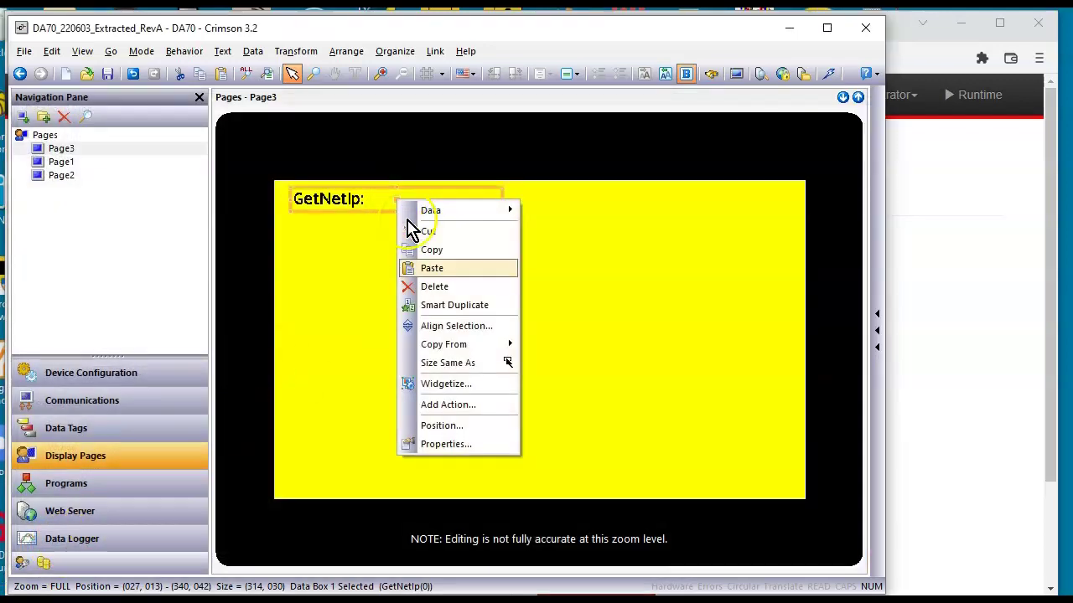
pyautogui.click(471, 305)
pyautogui.rightClick(433, 241)
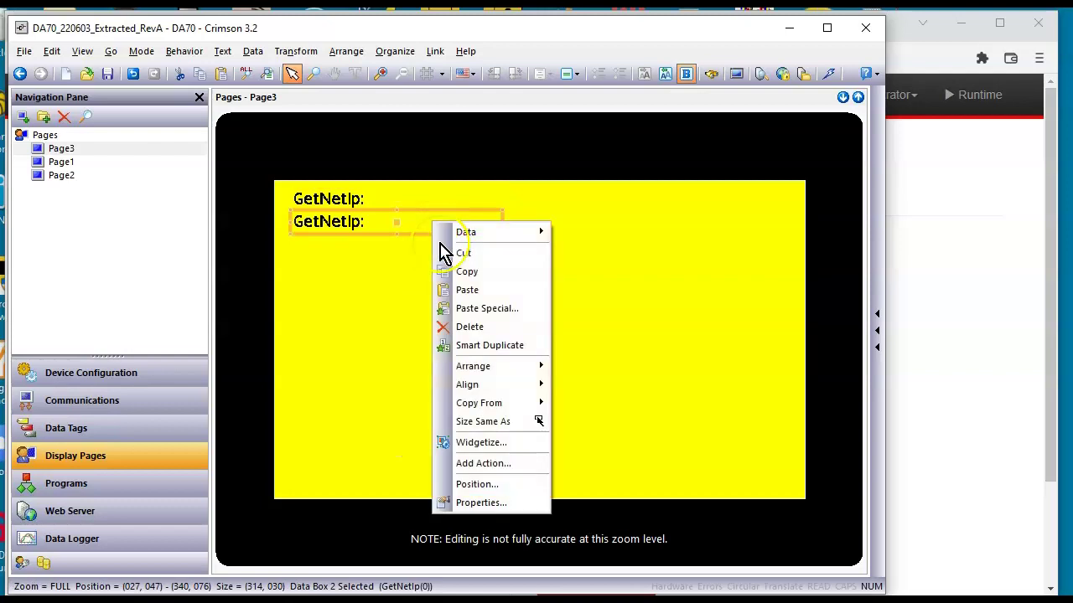
pyautogui.click(483, 346)
# Change the second data box's value to GetNetIp(1)
pyautogui.click(391, 229)
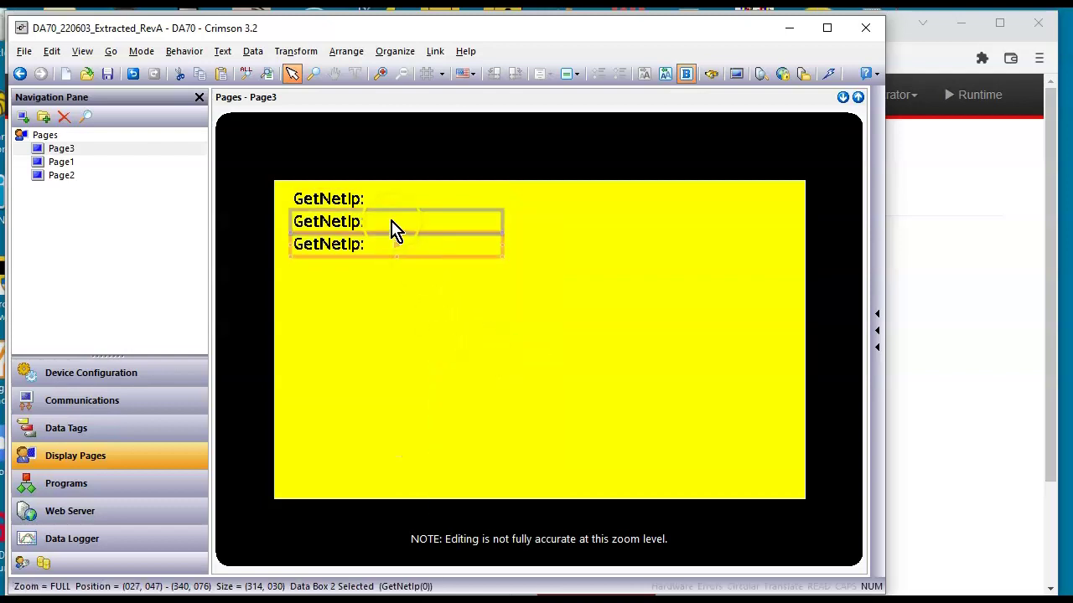
pyautogui.doubleClick(395, 232)
pyautogui.click(238, 176)
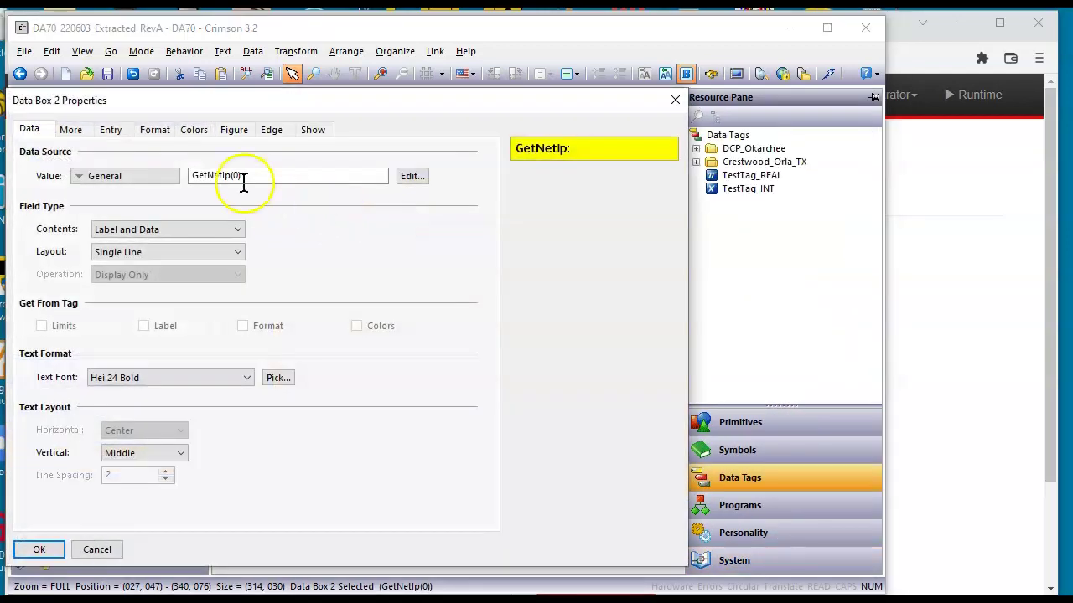
pyautogui.click(299, 198)
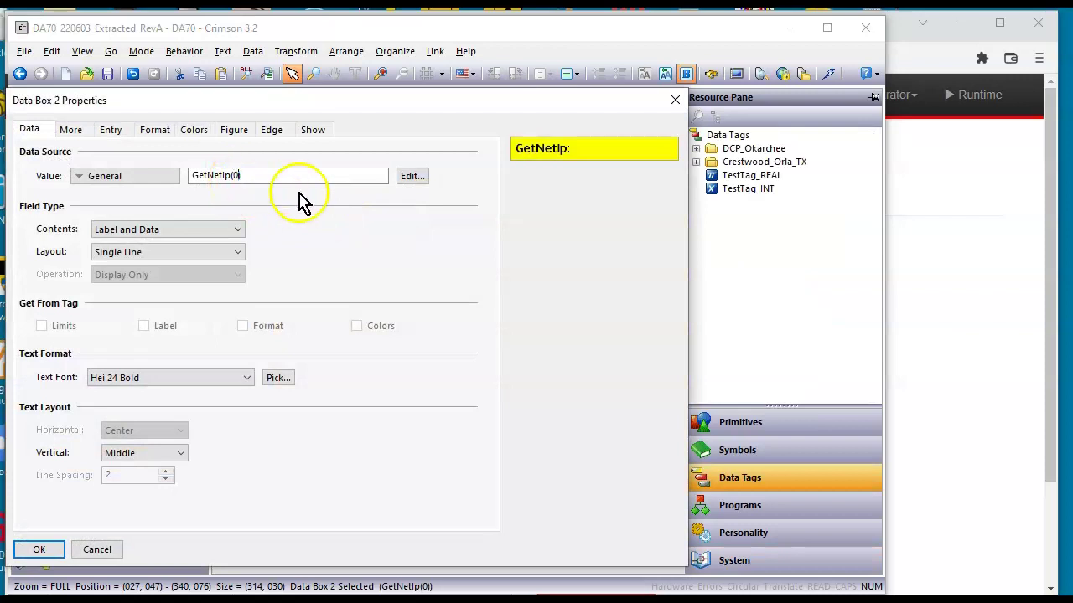
pyautogui.press('Return')
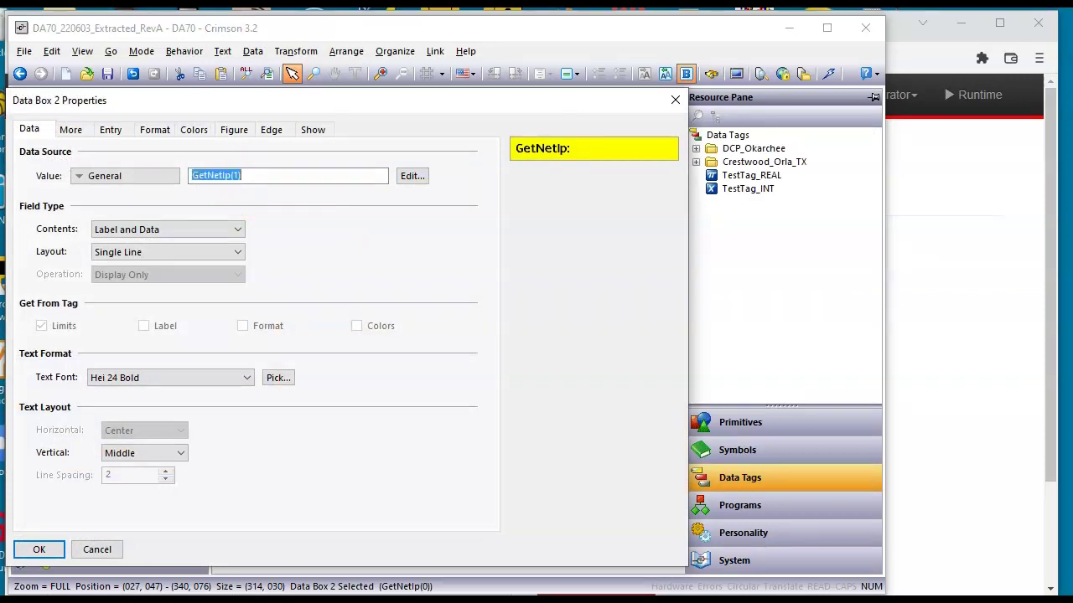
pyautogui.click(60, 545)
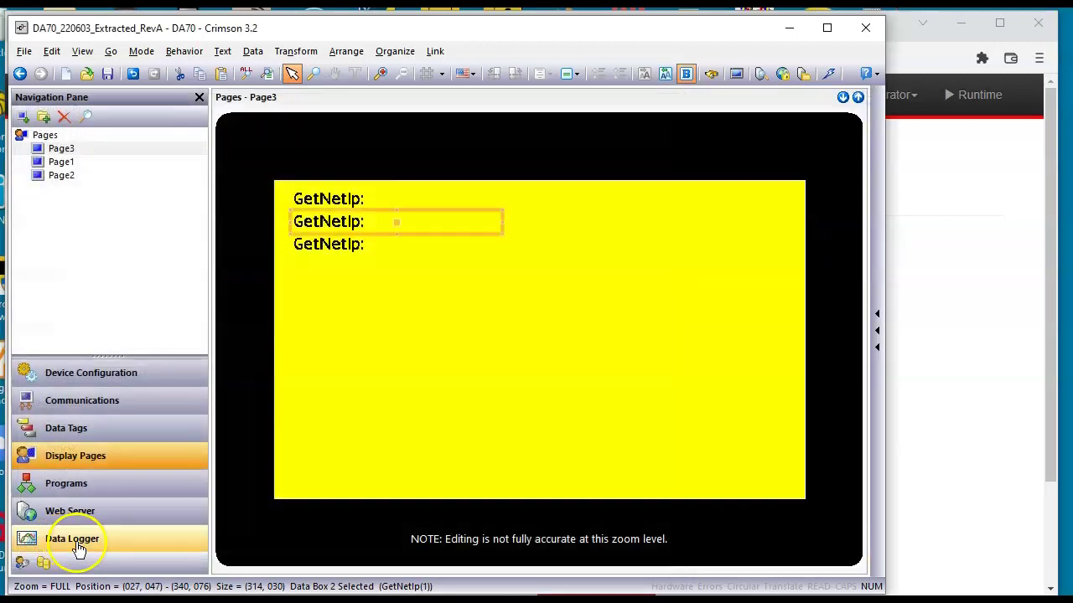
# Re-index the third data box's GetNetIp value expression
pyautogui.click(375, 254)
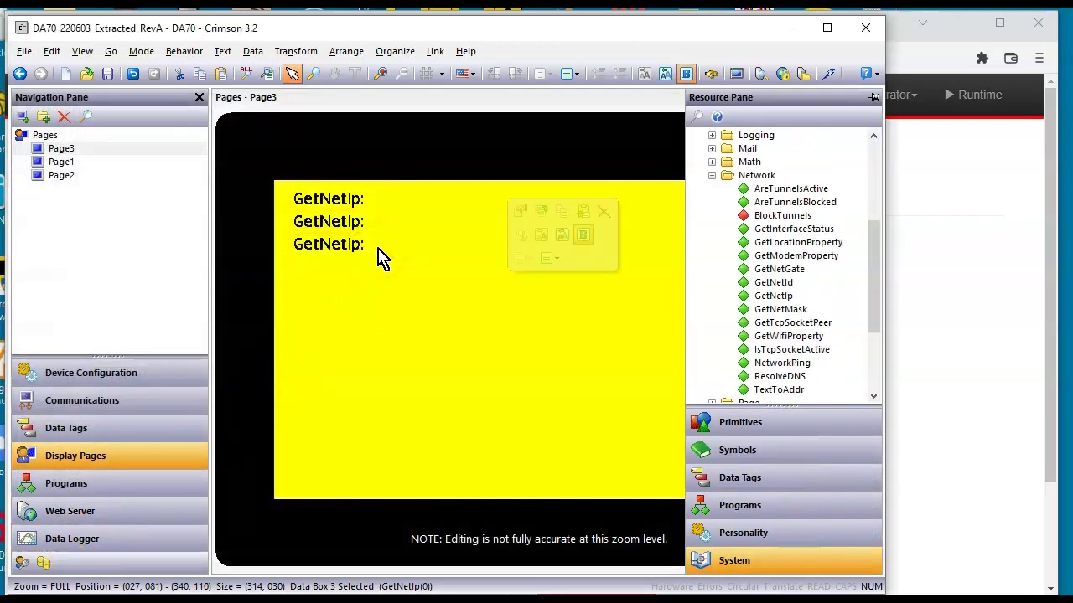
pyautogui.doubleClick(377, 256)
pyautogui.click(236, 175)
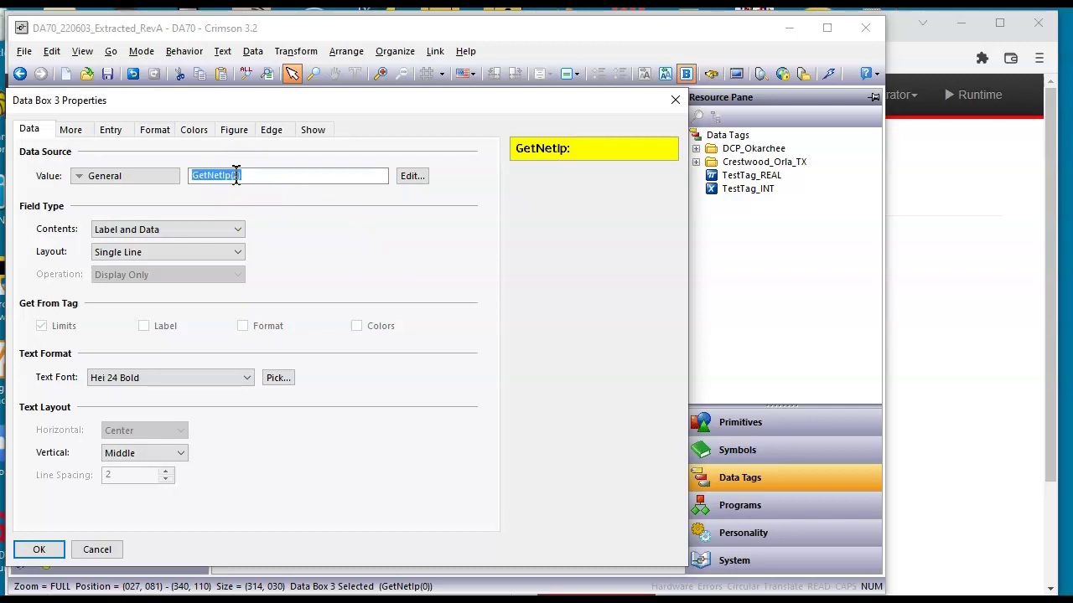
pyautogui.click(44, 549)
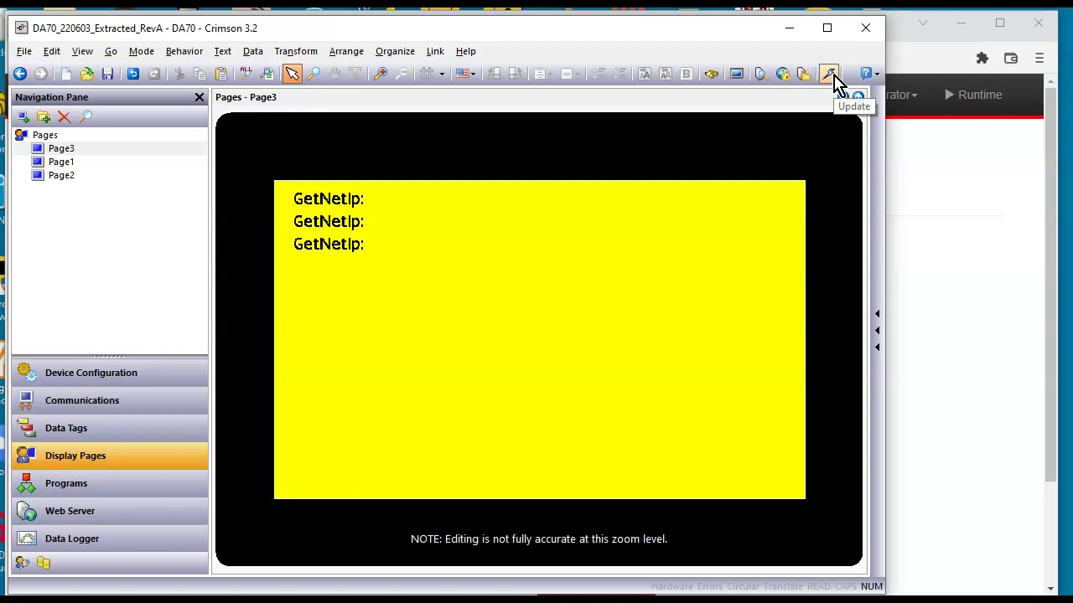
# Download the updated database with the yellow page to the DA70 via TCP/IP
pyautogui.click(711, 165)
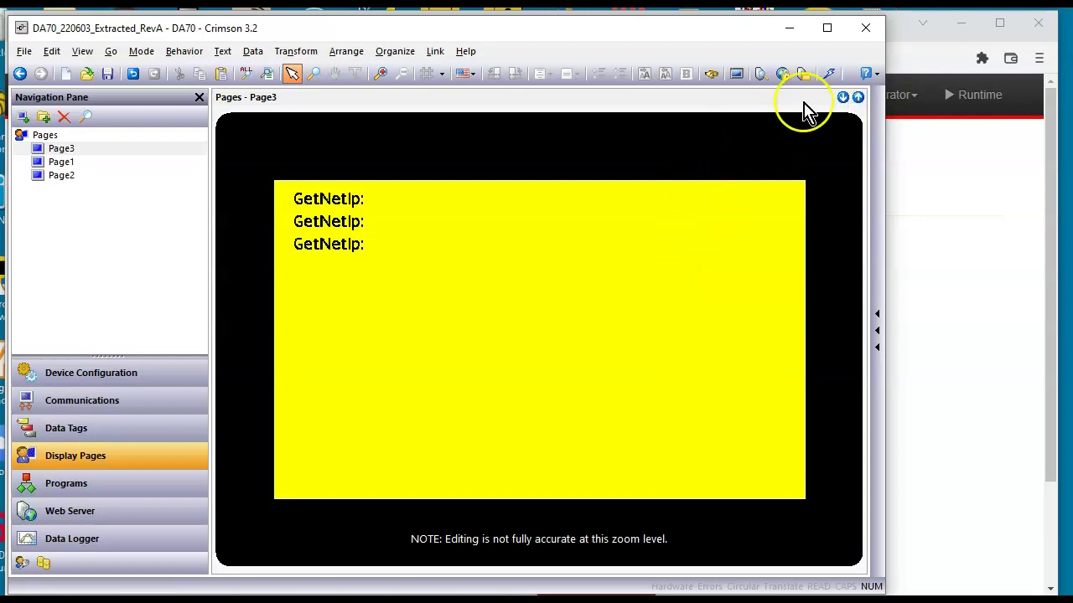
pyautogui.click(829, 79)
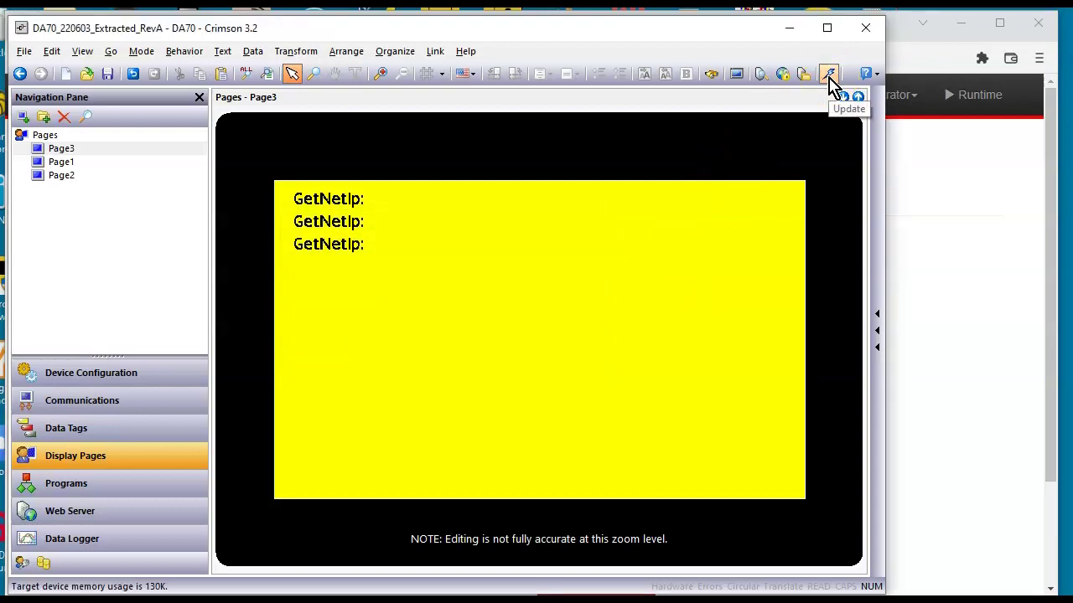
# Open the remote view showing NO IP, NO IP and 192.168.222.222 on the yellow page
pyautogui.click(940, 394)
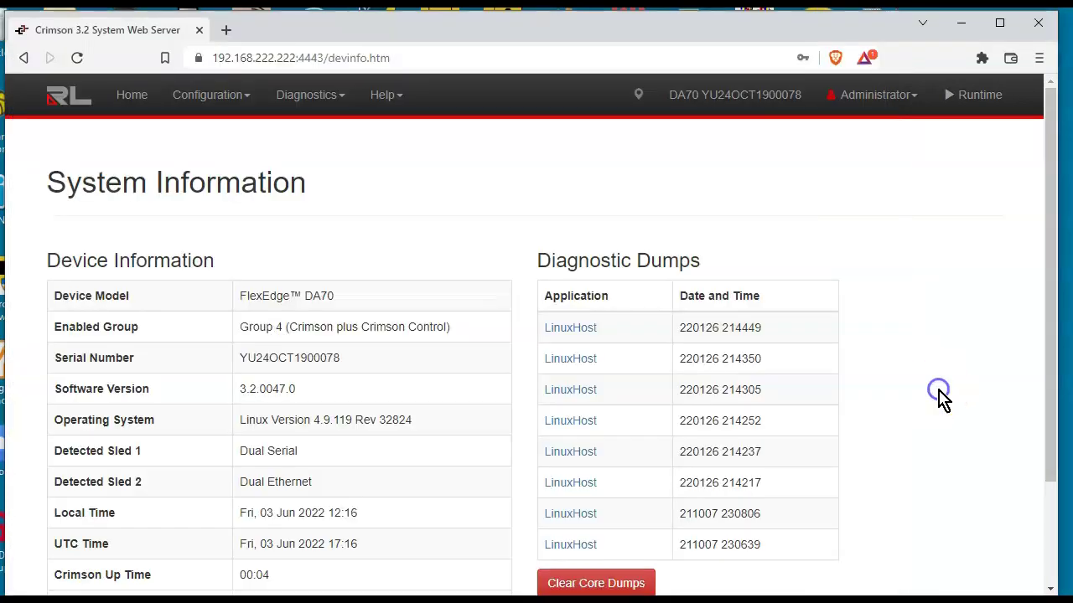
pyautogui.click(131, 97)
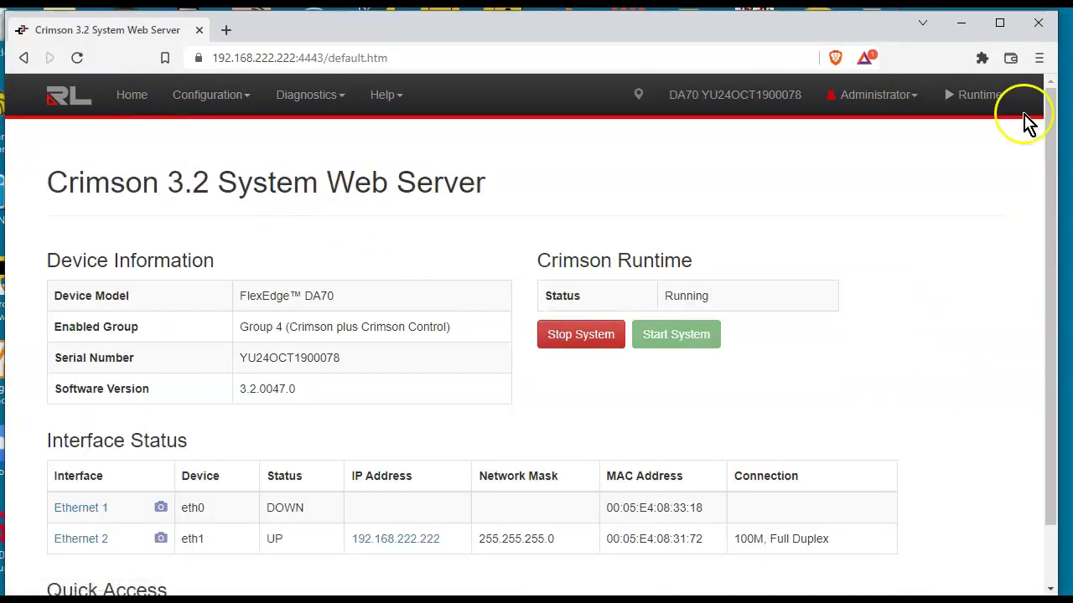
pyautogui.click(970, 99)
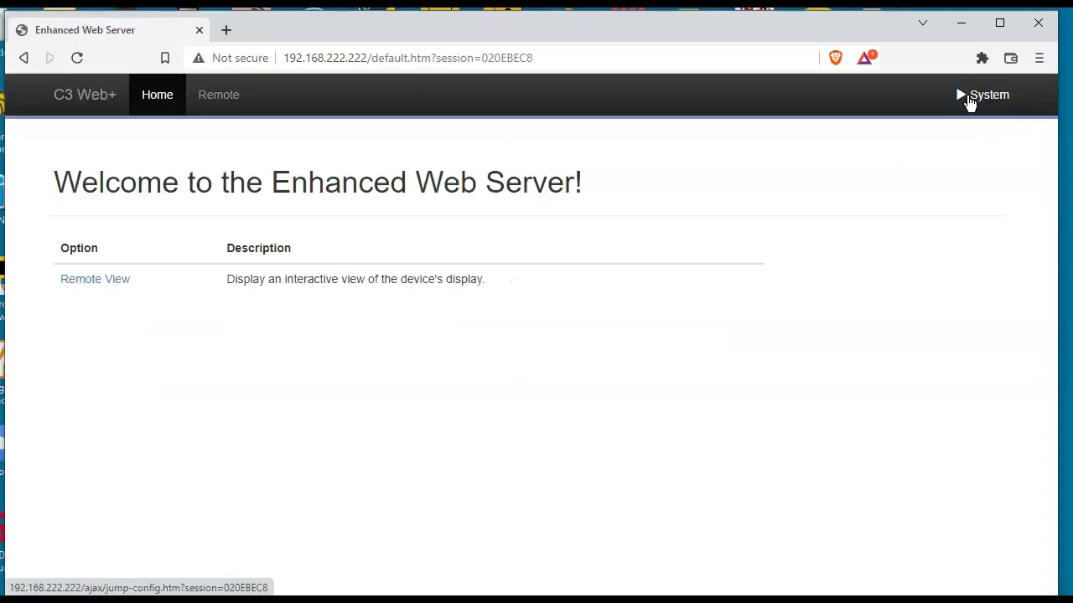
pyautogui.click(107, 287)
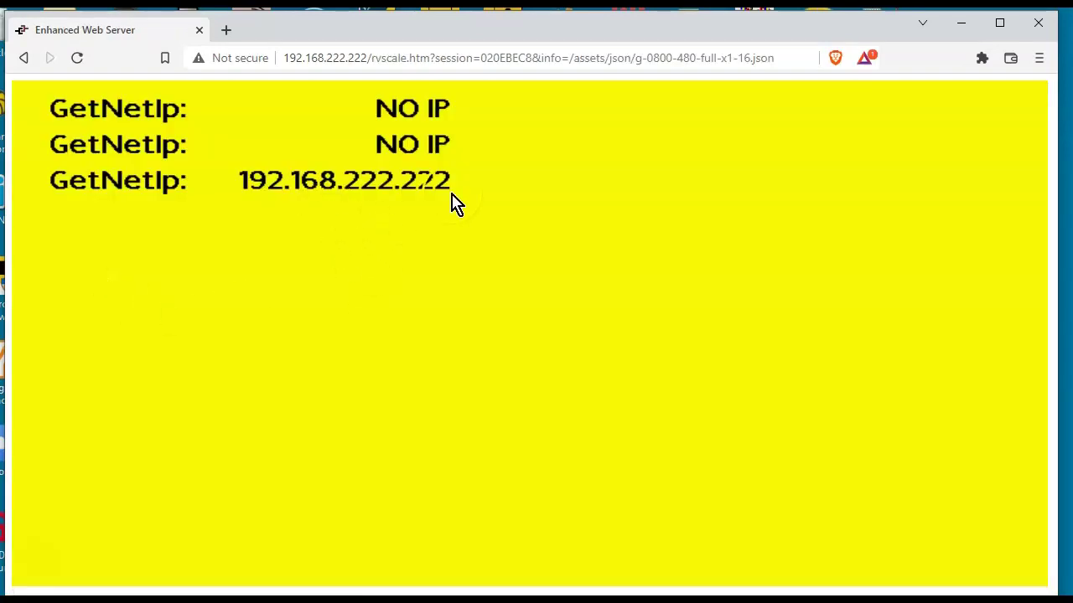